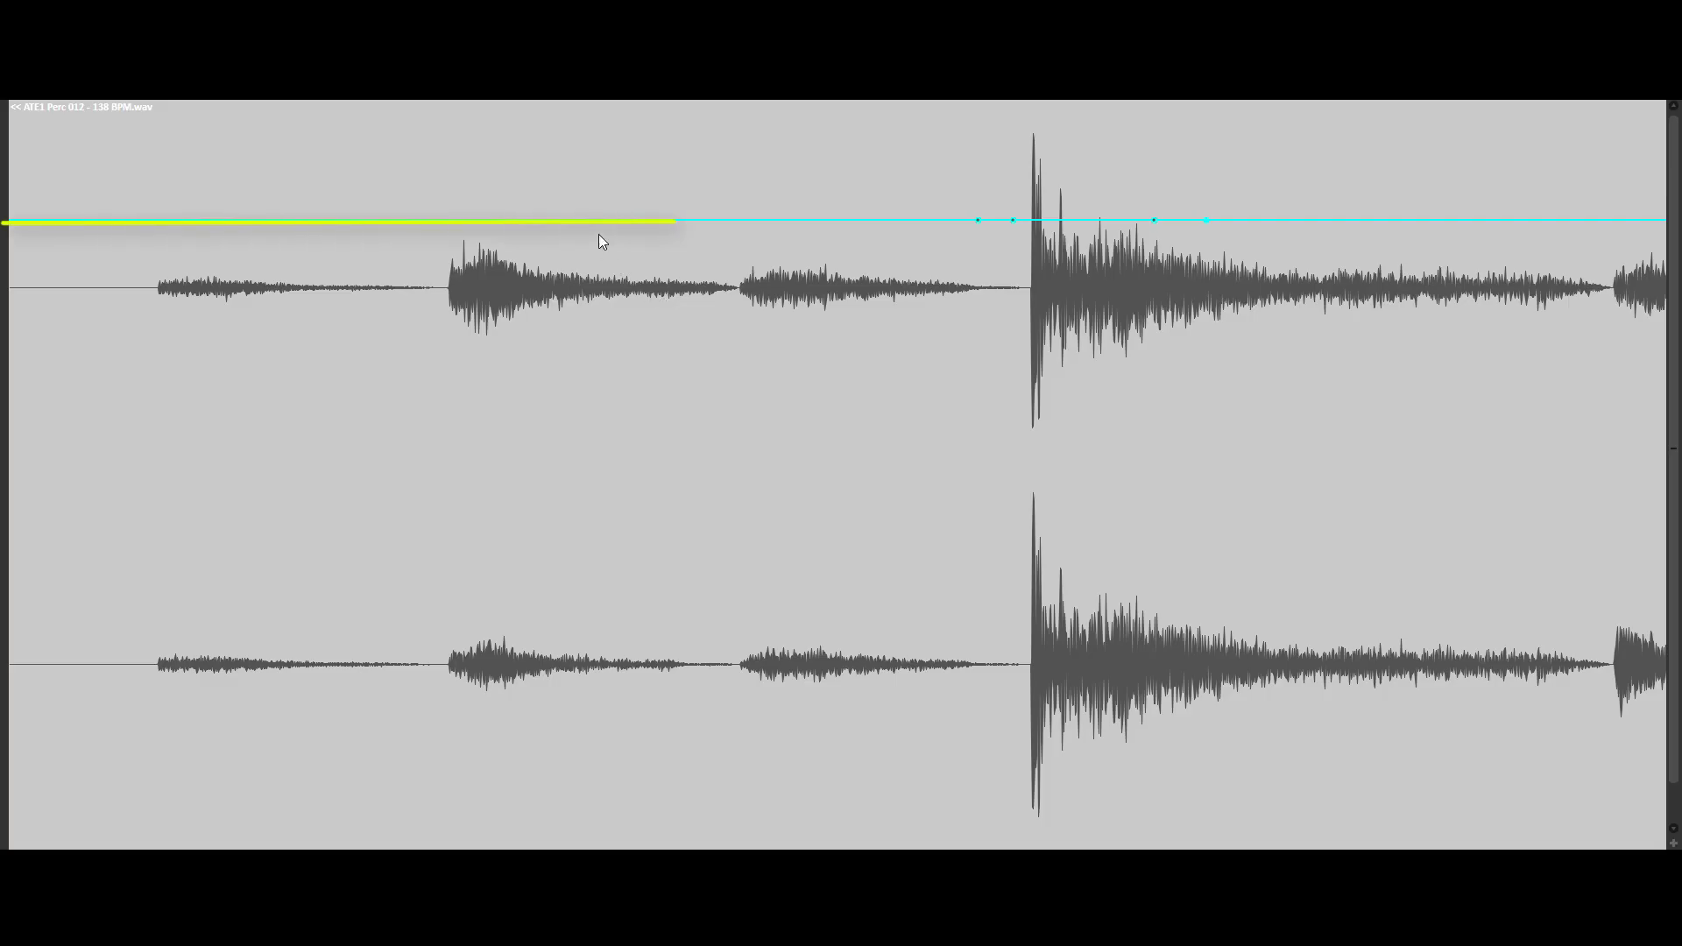
left_click_drag(597, 234, 591, 314)
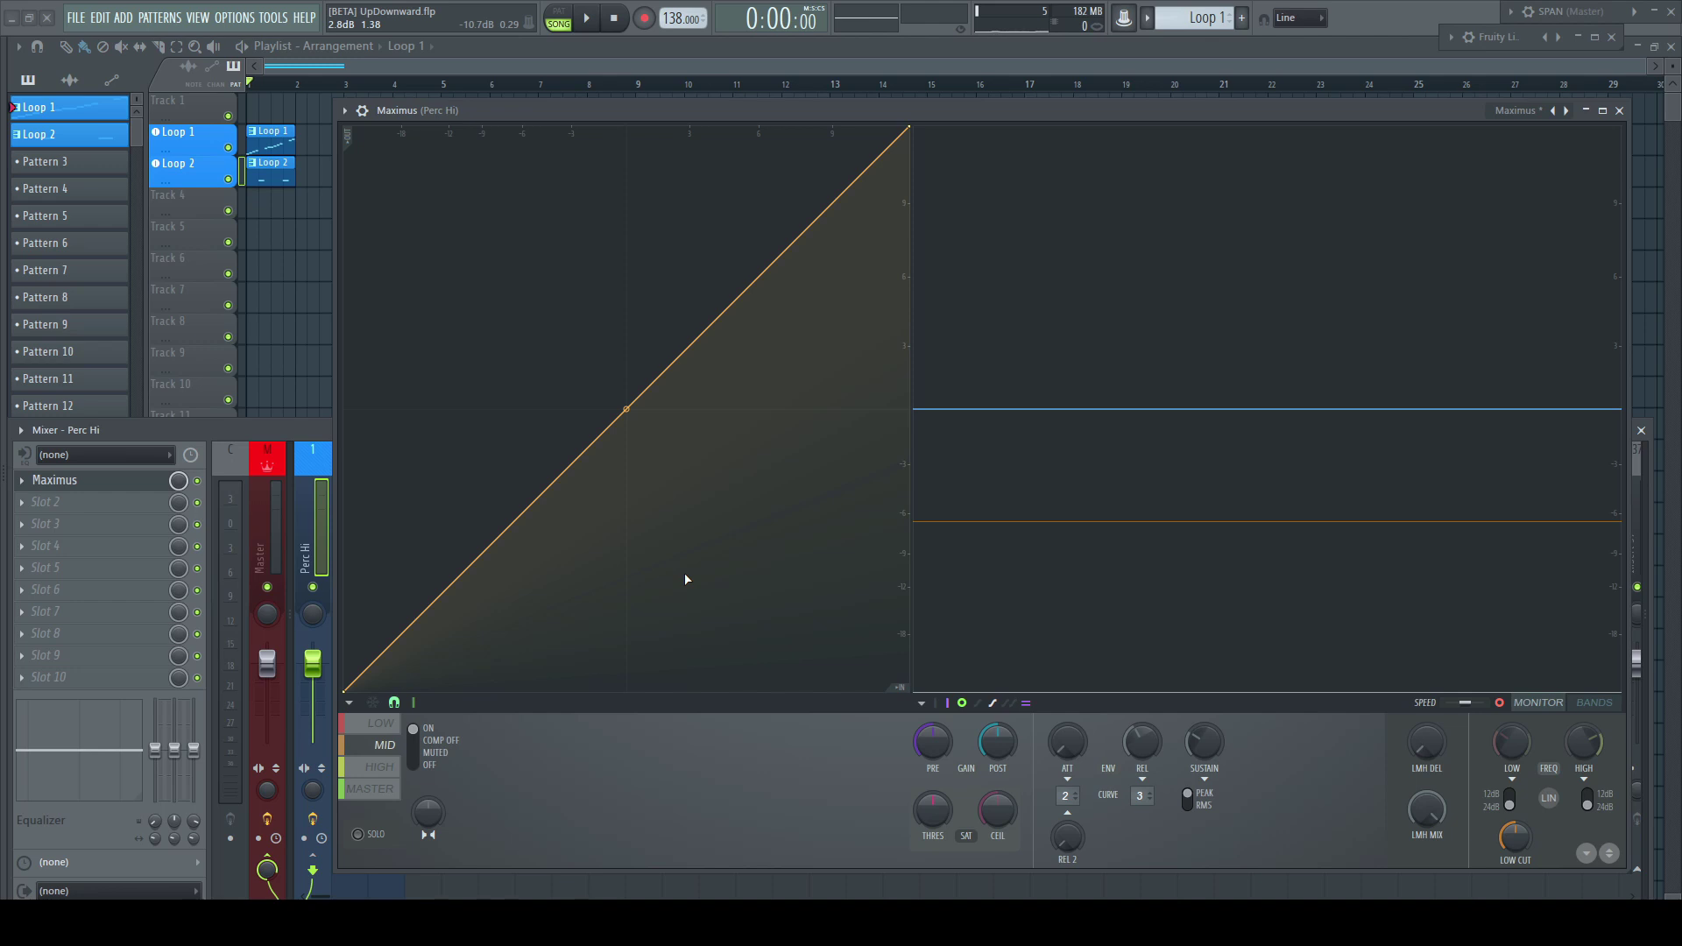
Play the percussion loop and bypass Maximus on the Perc Hi track to hear the unprocessed signal, and stop playback
key("space")
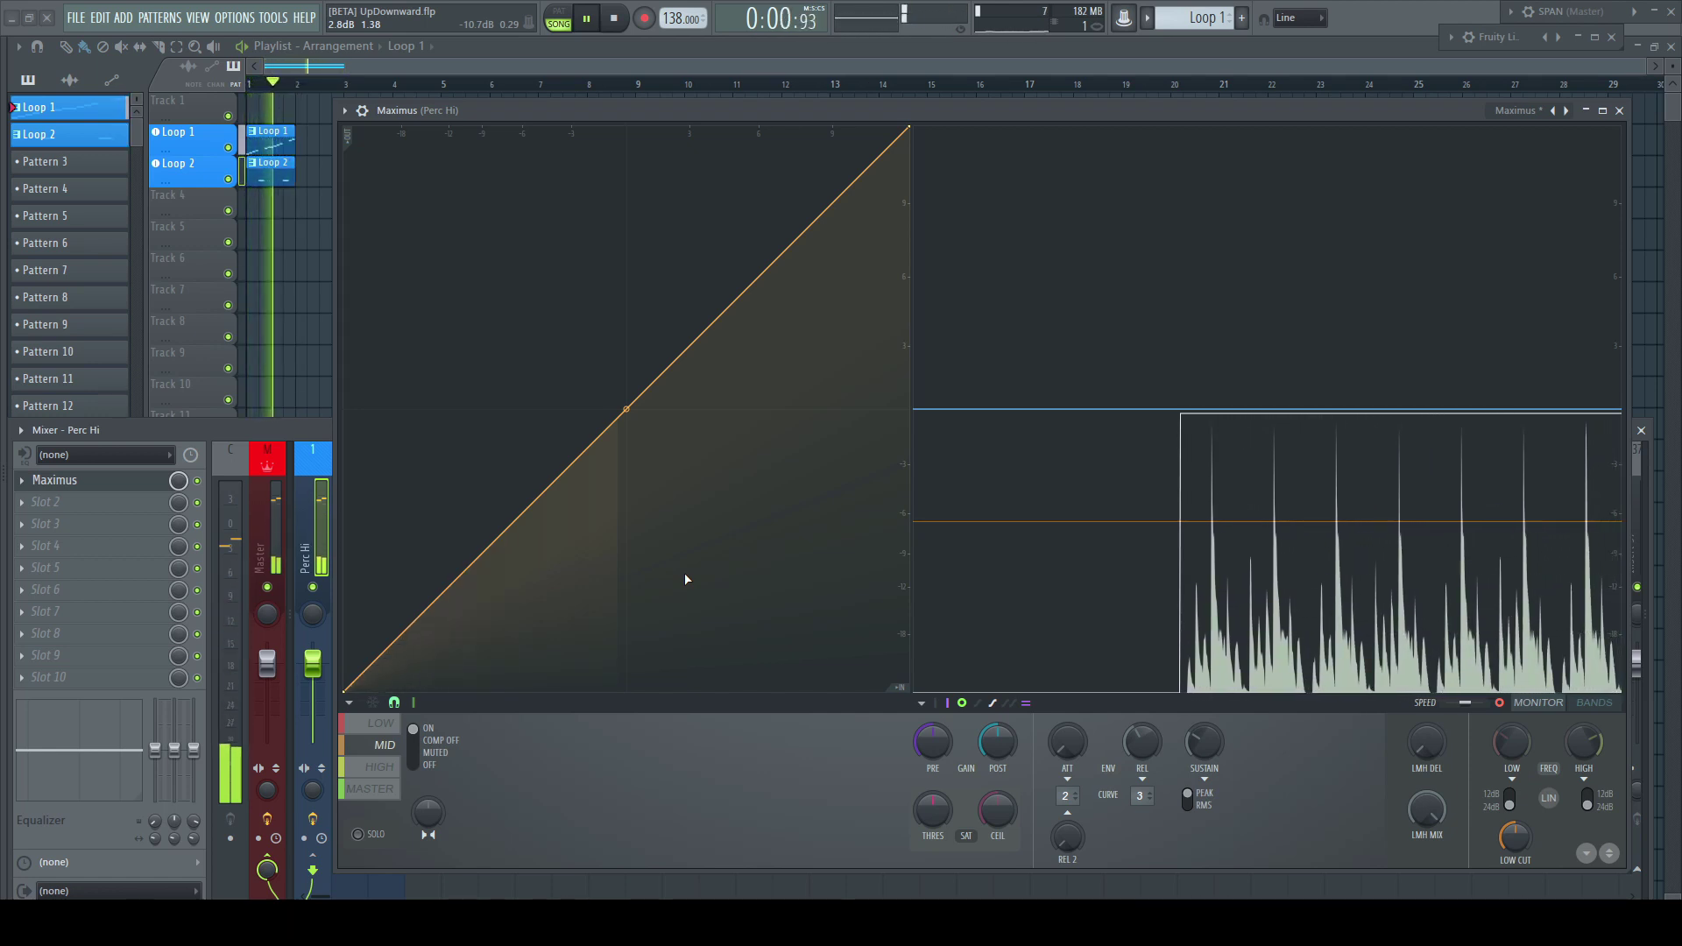
left_click(197, 480)
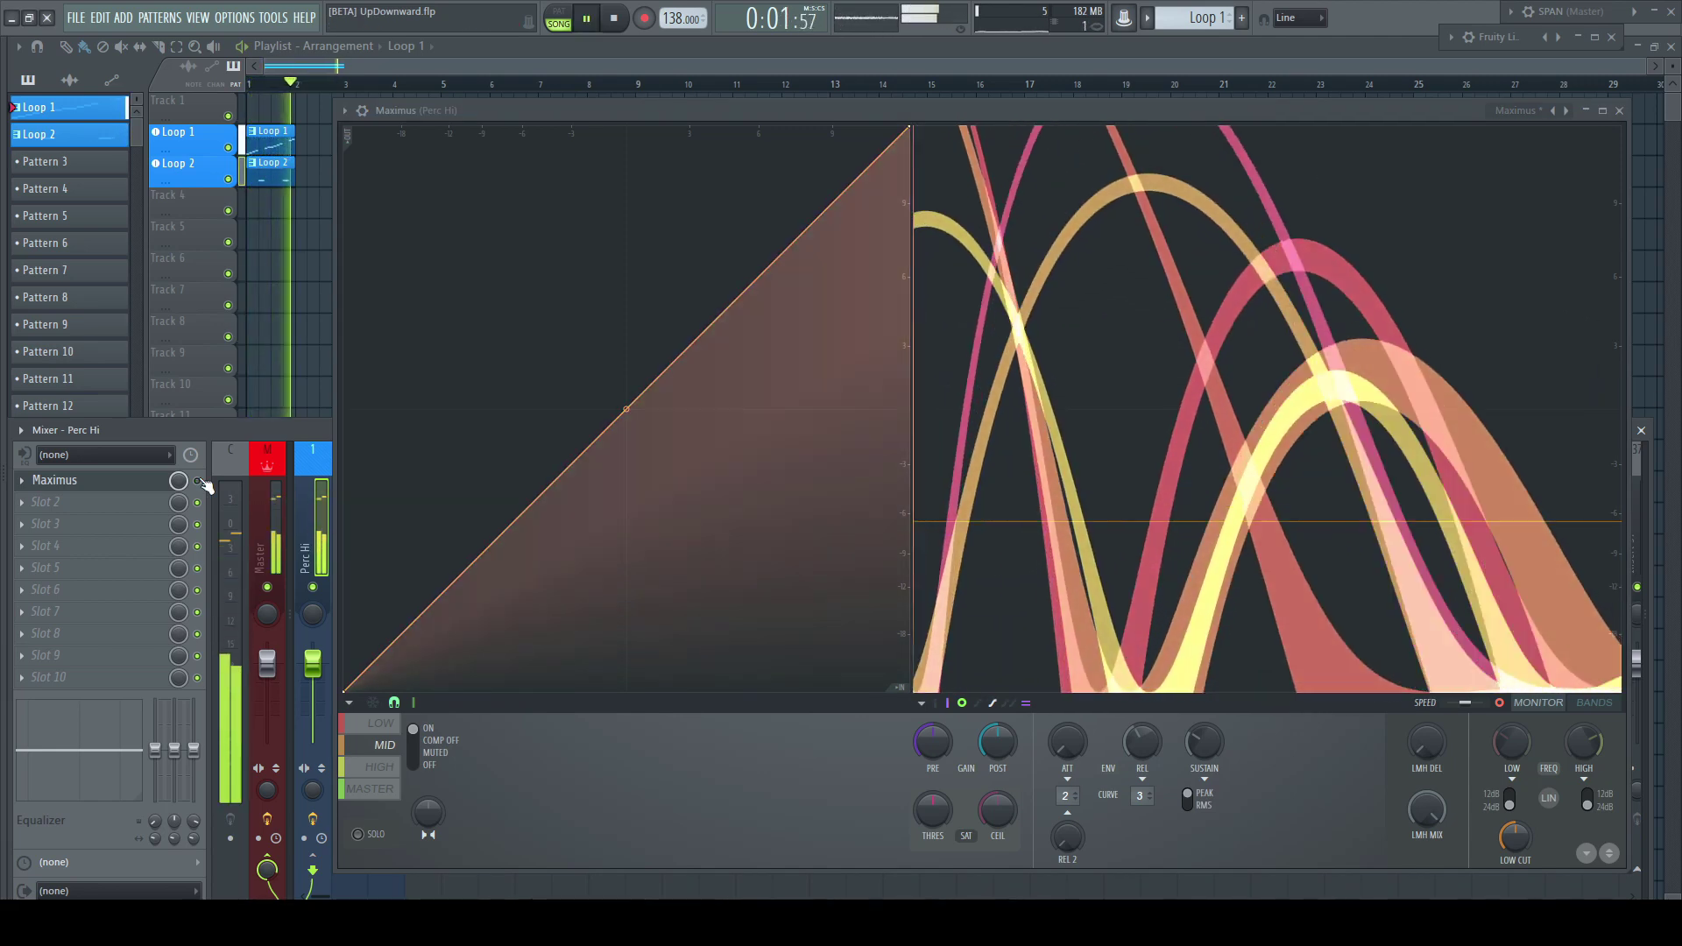
key("space")
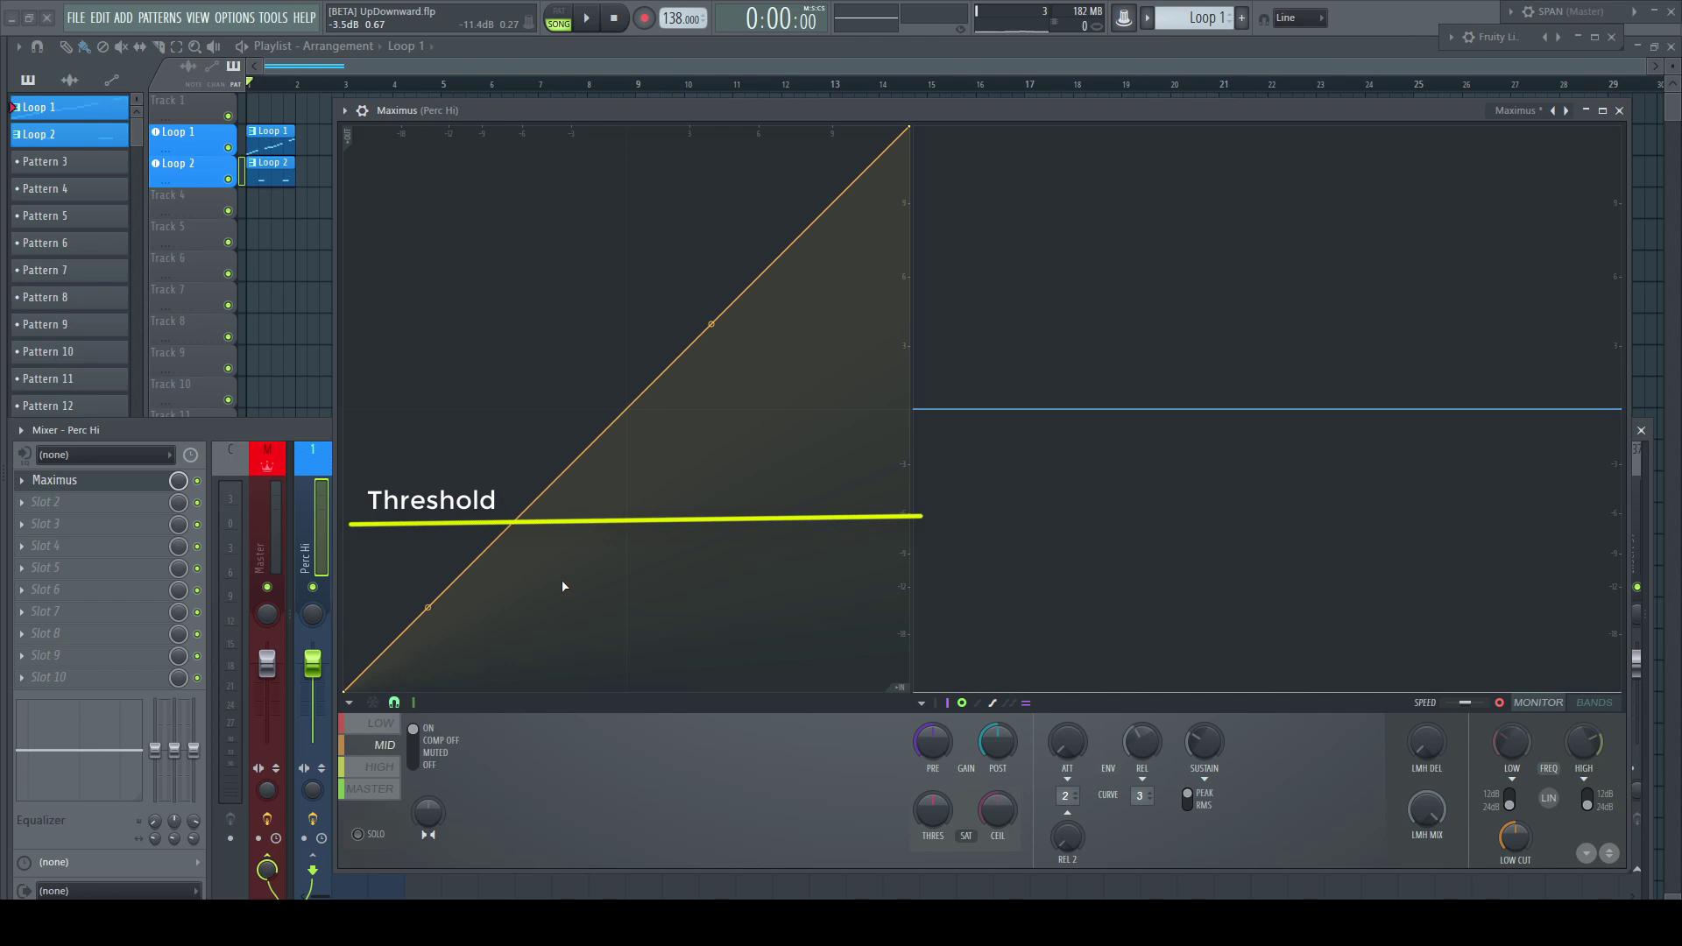
During playback, compress the mid band downward by lowering the curve's end point to about 0 dB, and raise its post gain
key("space")
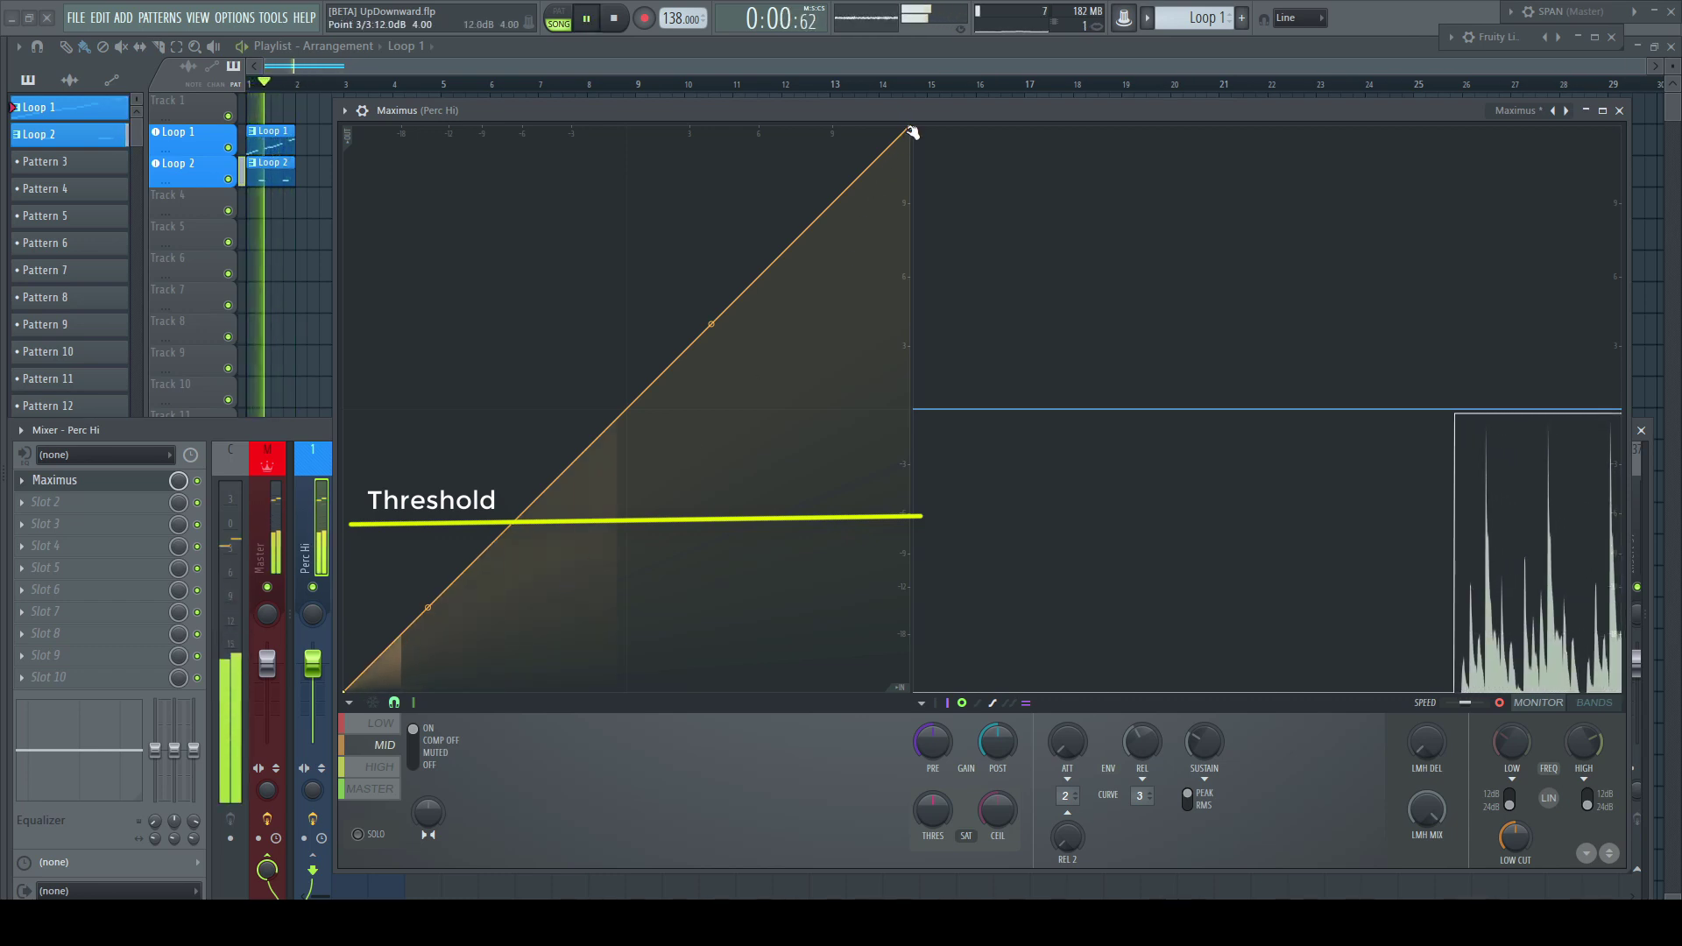
left_click_drag(912, 128, 888, 403)
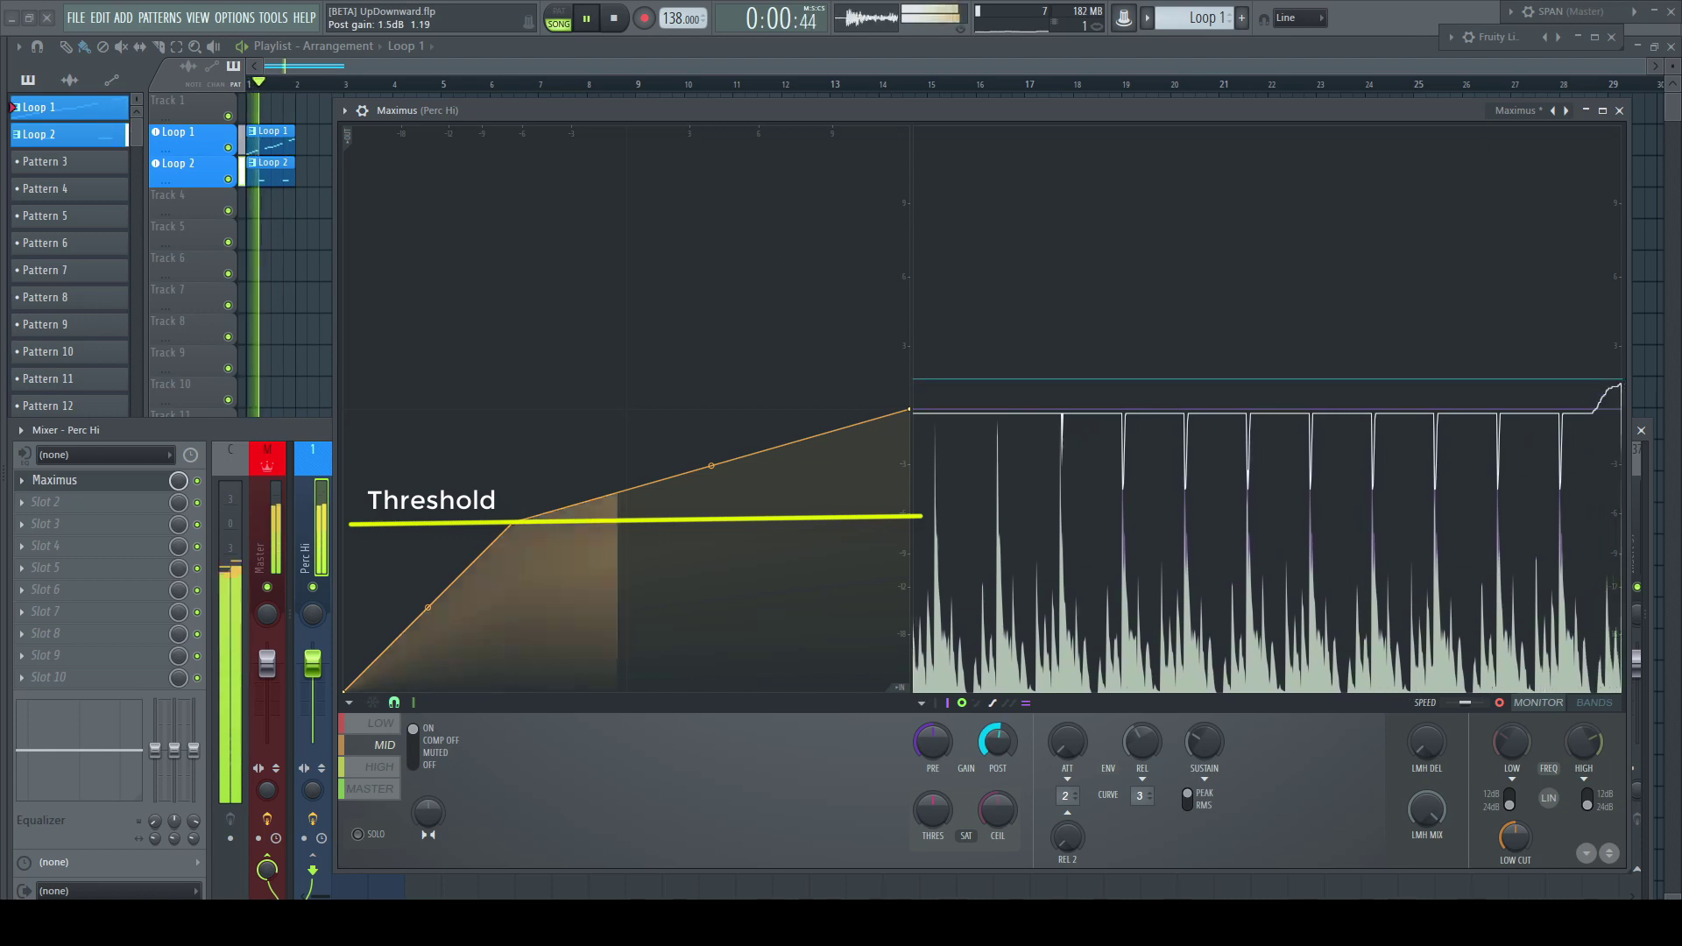
left_click_drag(997, 742, 997, 705)
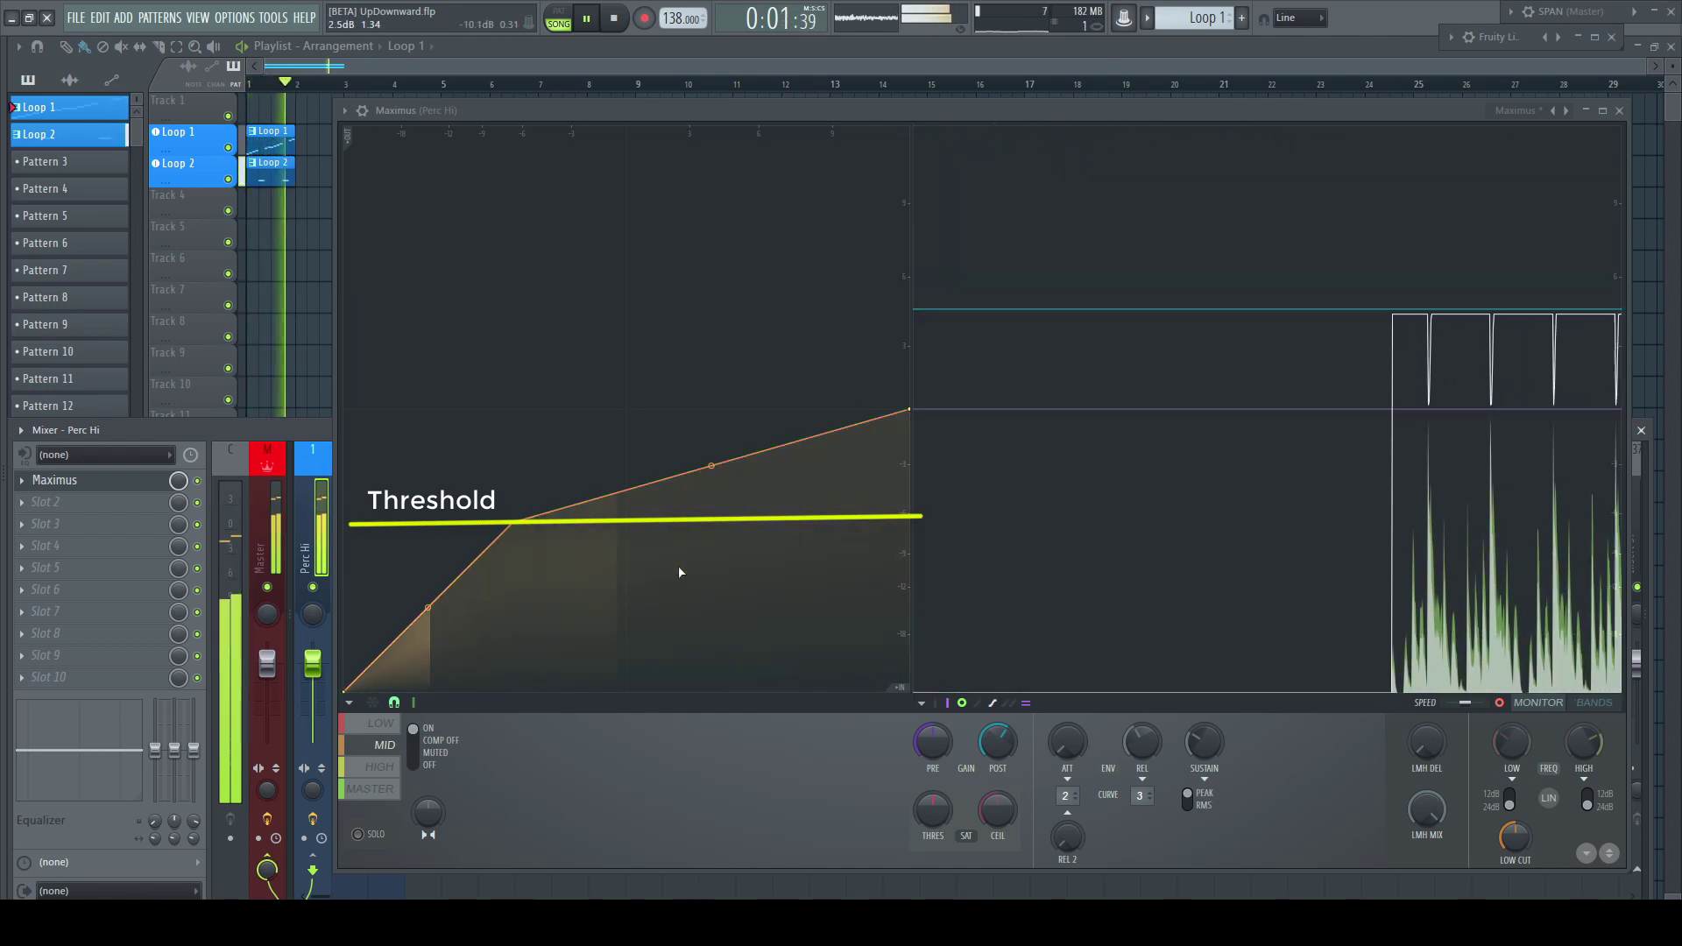
key("space")
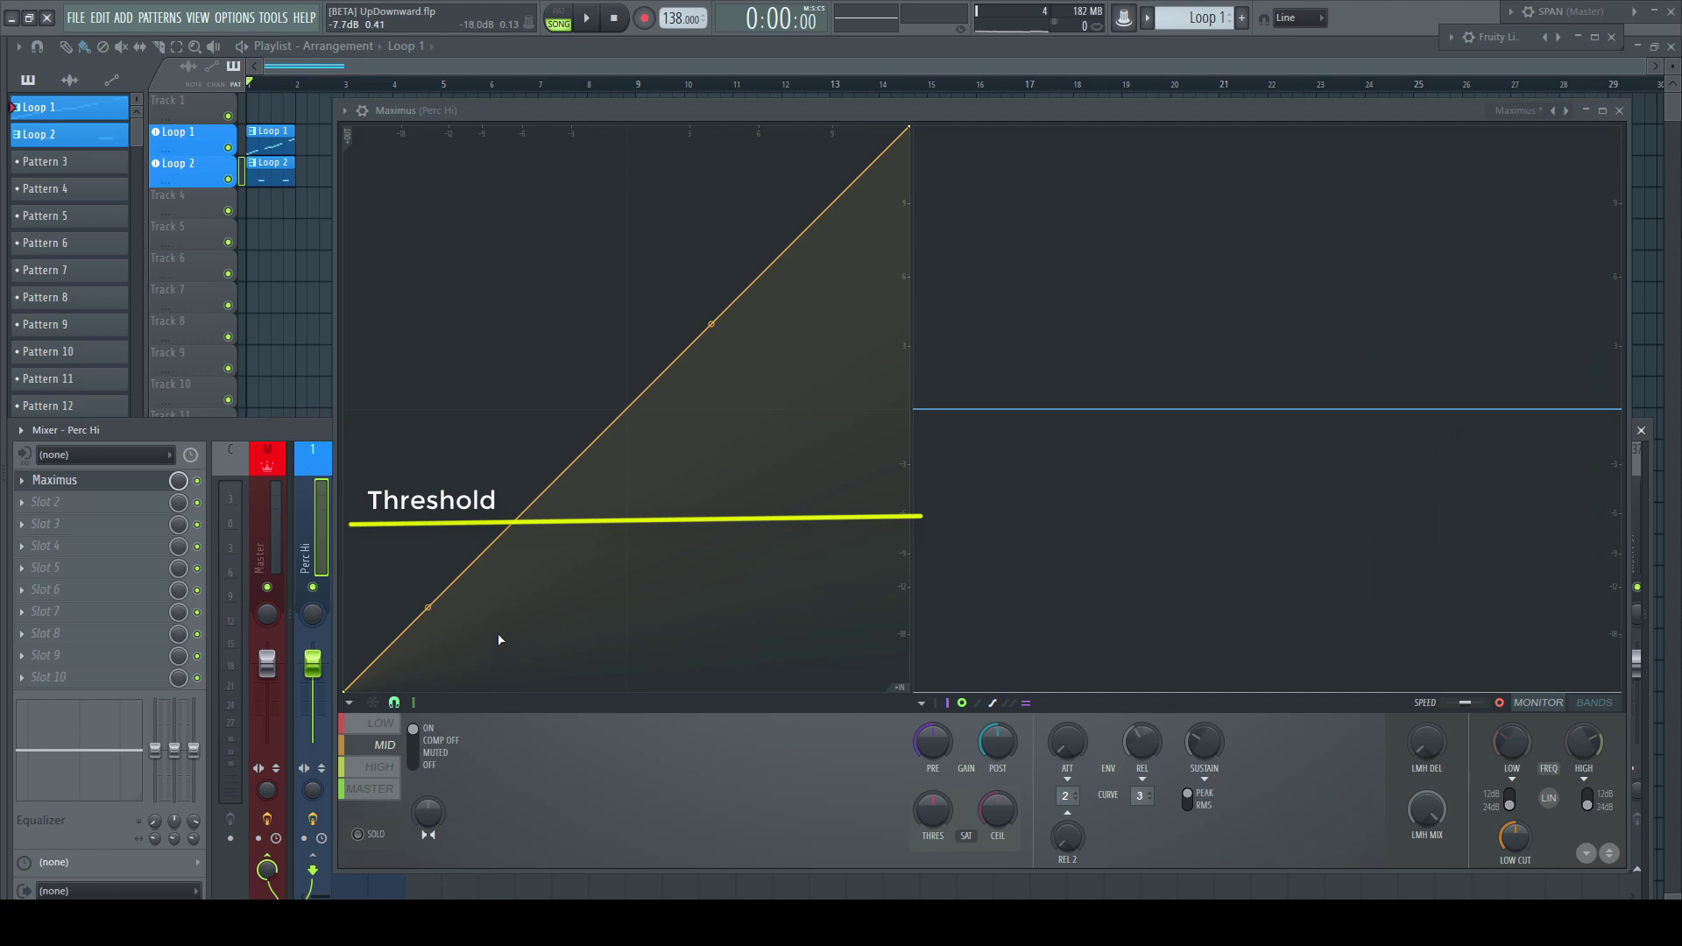
During playback, raise the -24.7 dB point of the mid-band curve to the threshold for upward compression and compare with Maximus bypassed
key("space")
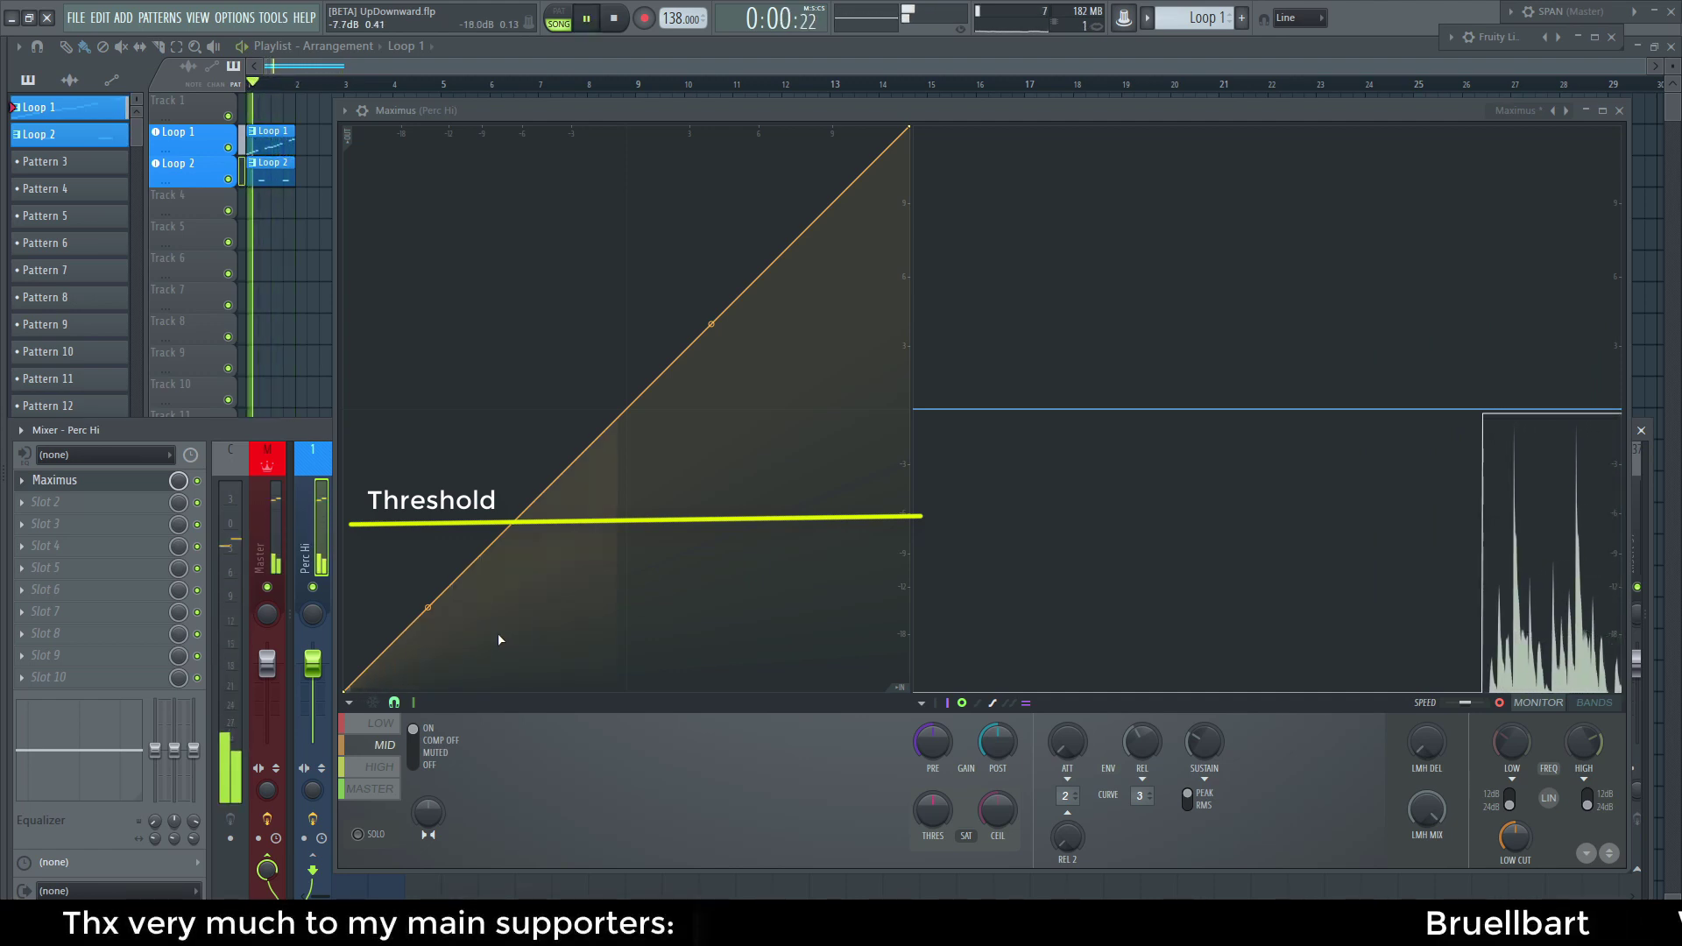
left_click_drag(426, 605, 427, 544)
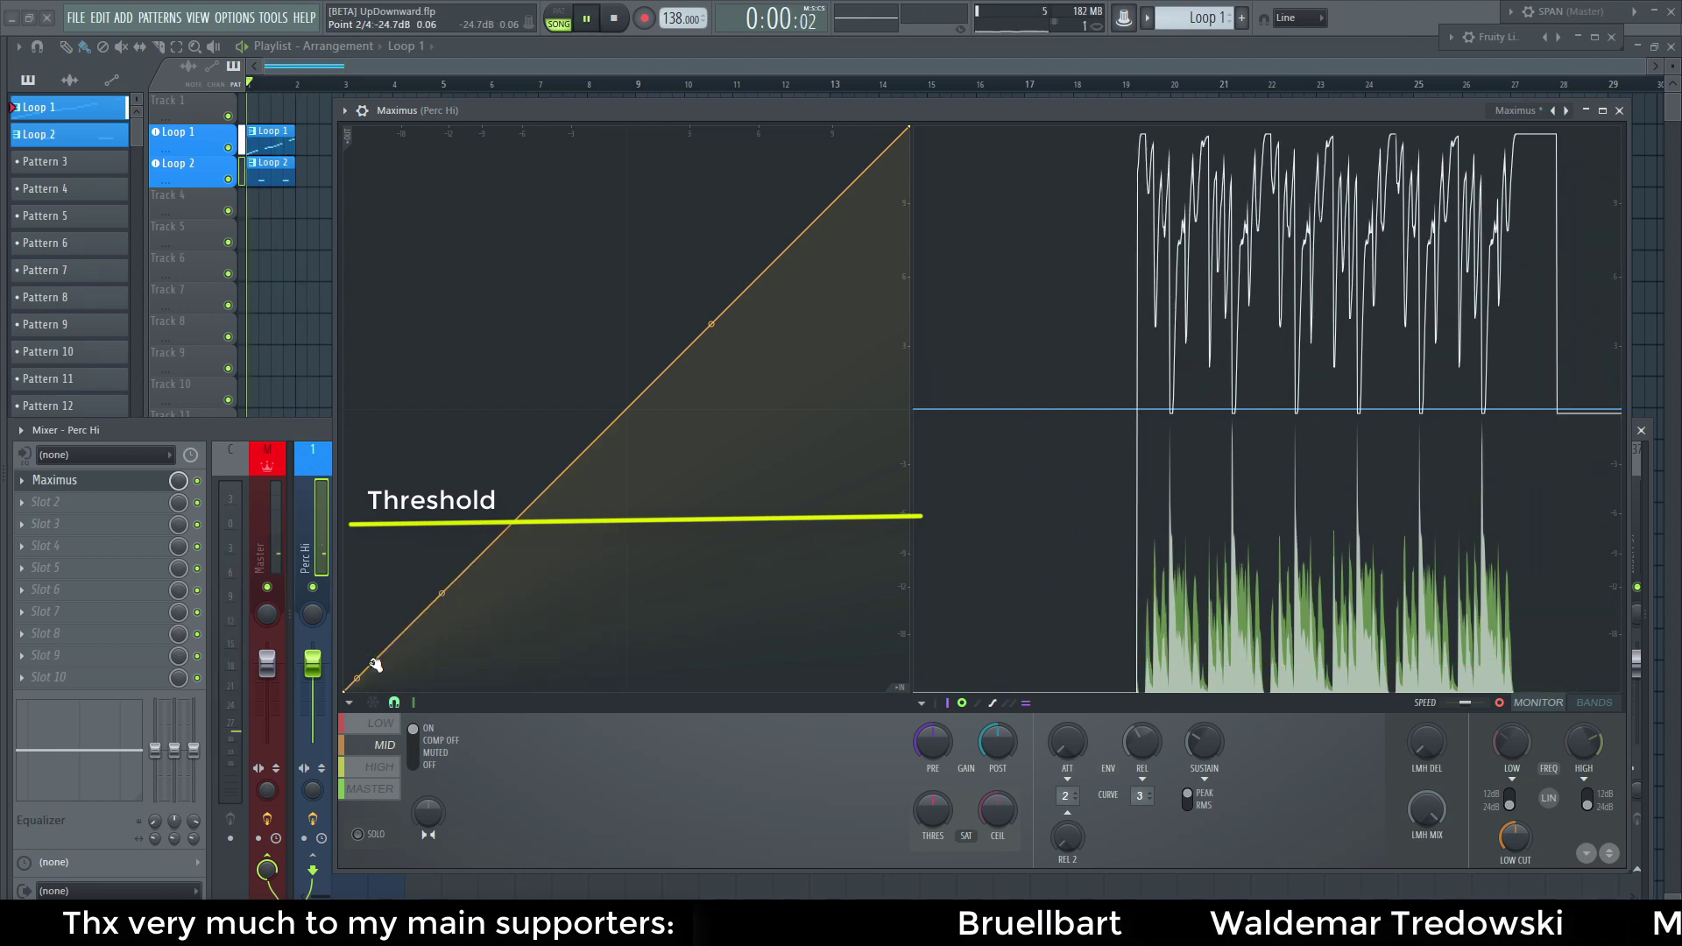
left_click_drag(375, 665, 370, 524)
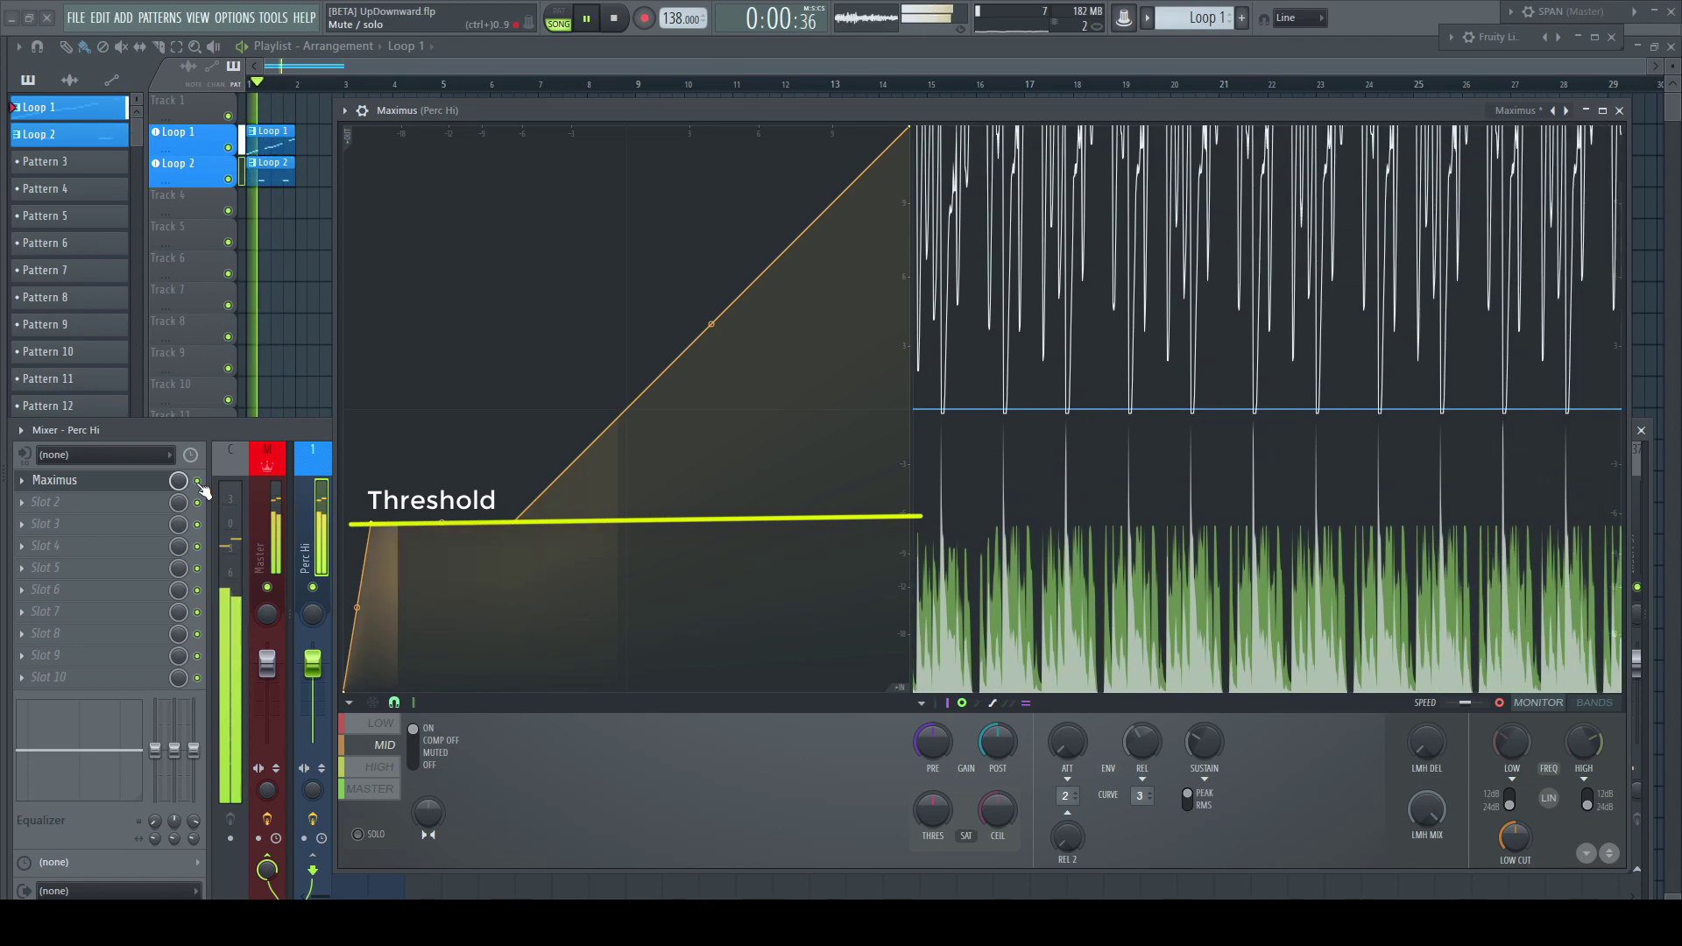
left_click(198, 481)
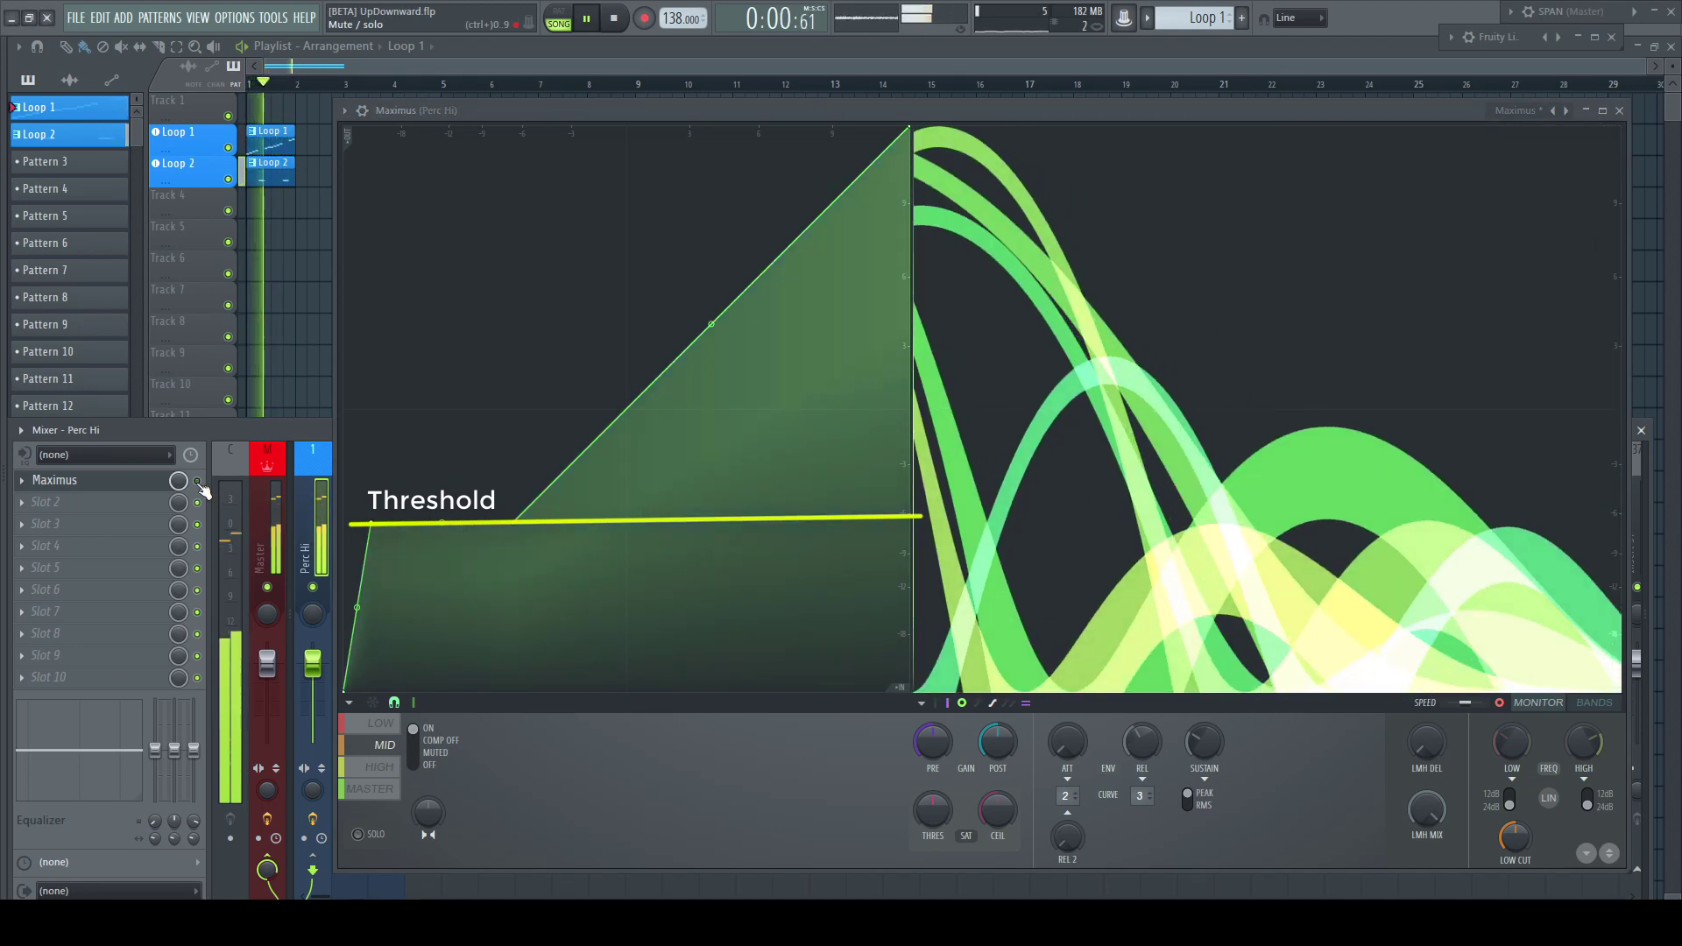
left_click(198, 481)
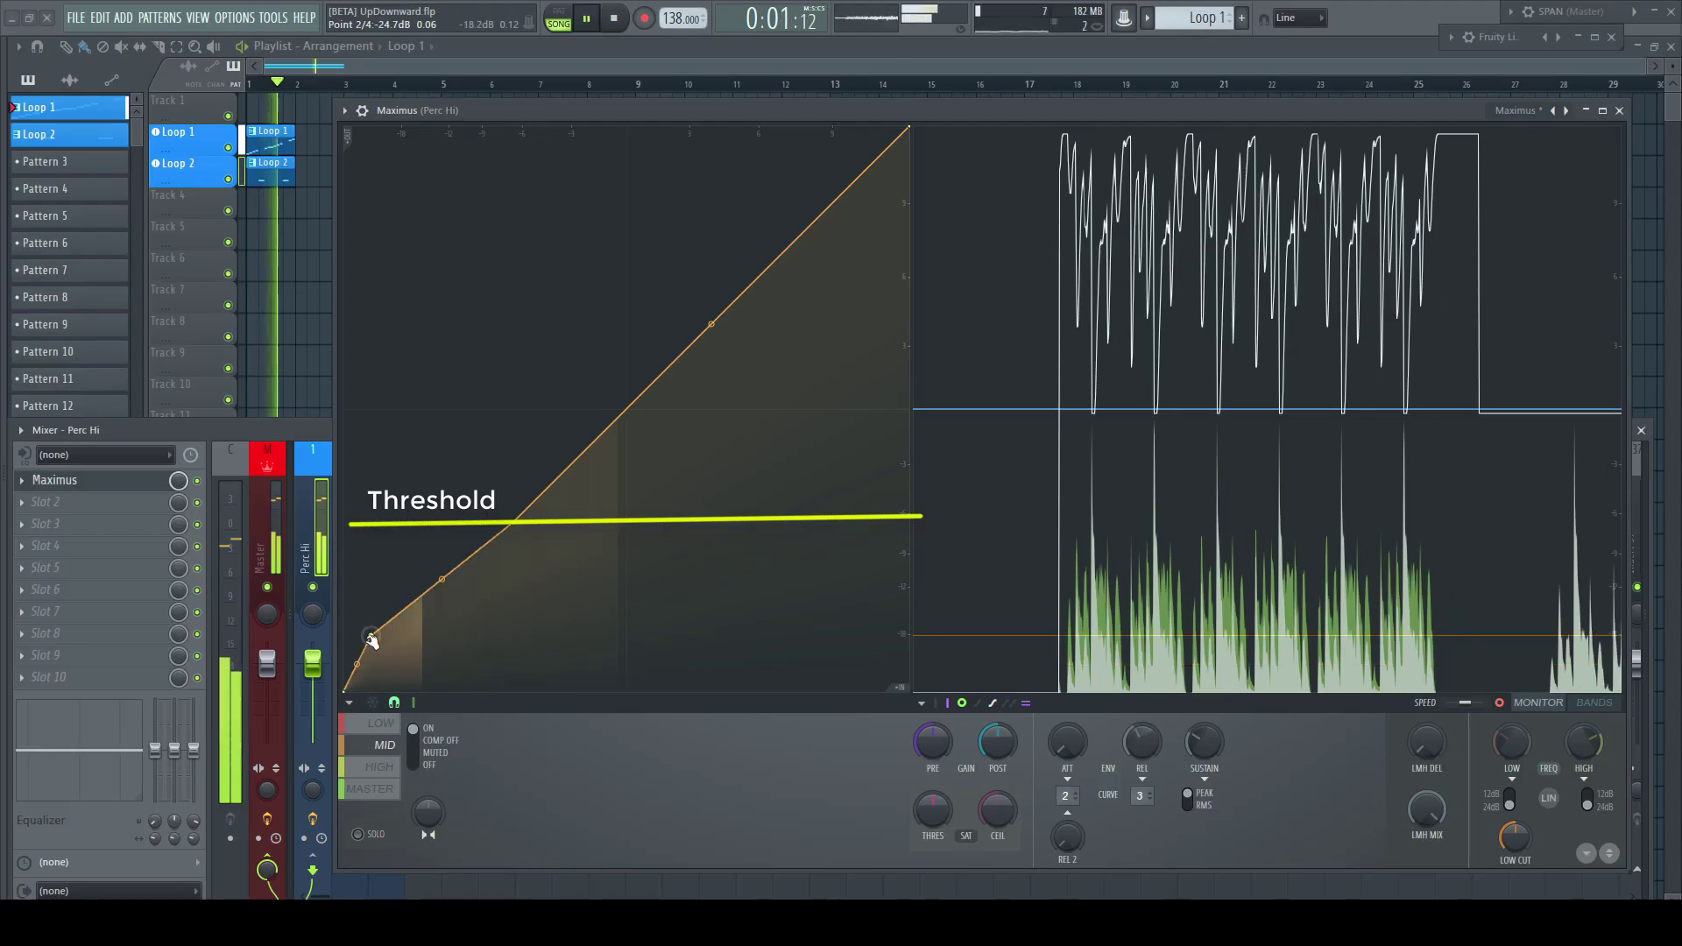
Compare upward compression from raising the -24.7 dB curve point with downward compression from lowering the end point to about 0 dB
left_click_drag(371, 638, 368, 562)
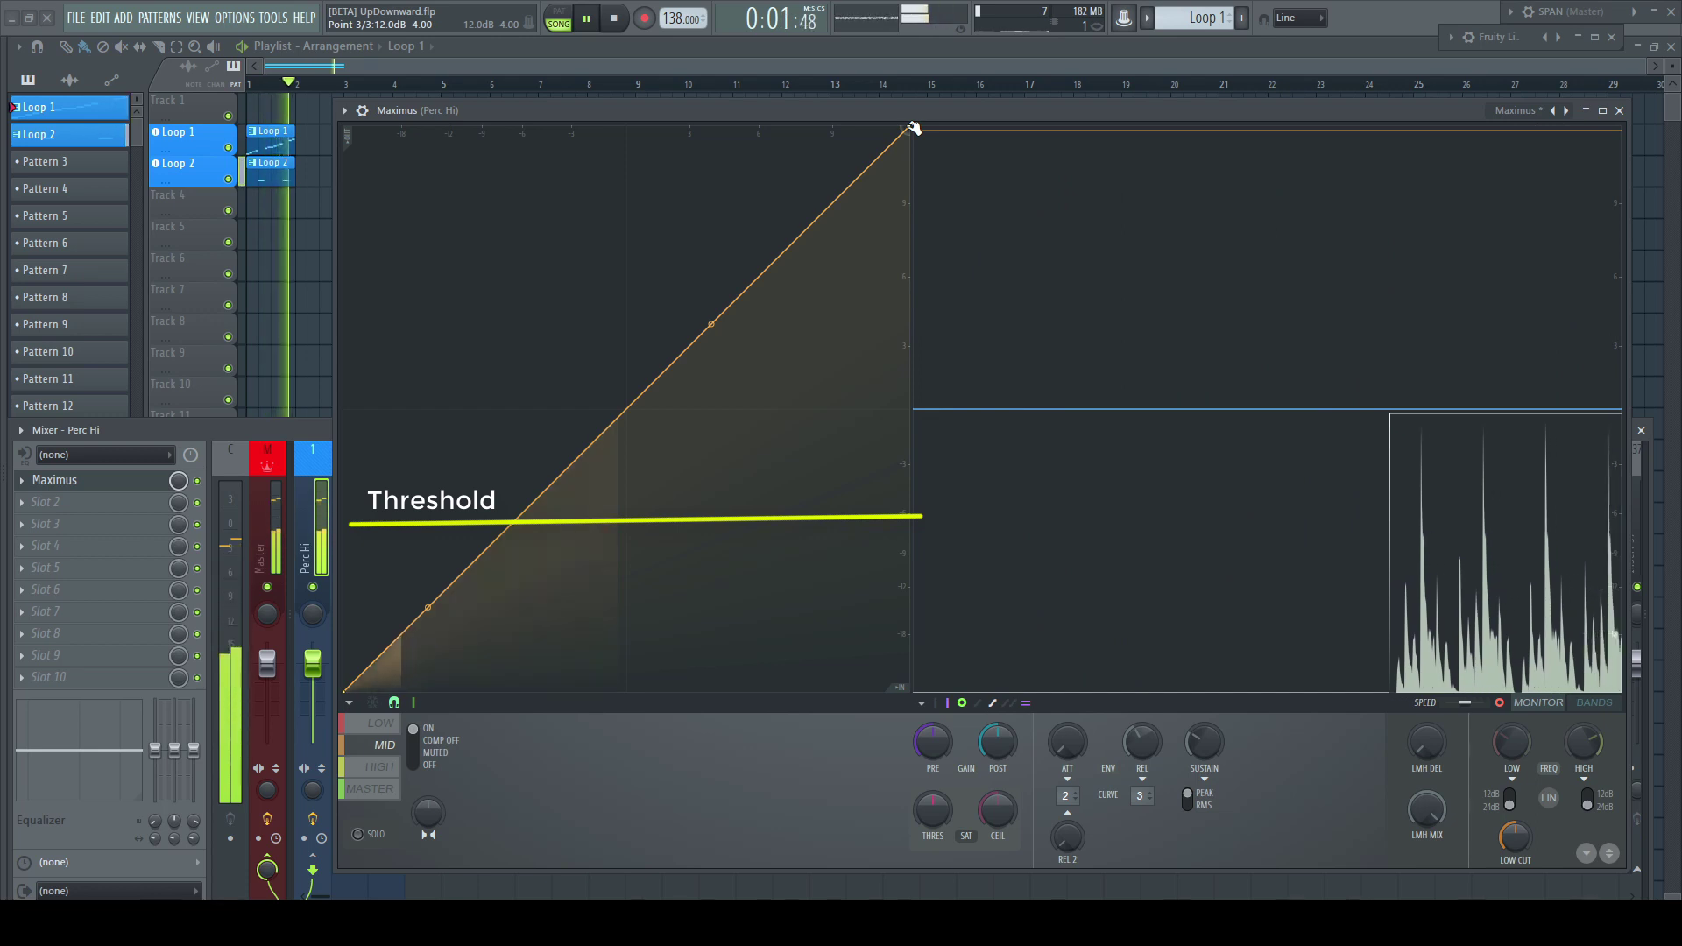
left_click_drag(905, 137, 890, 409)
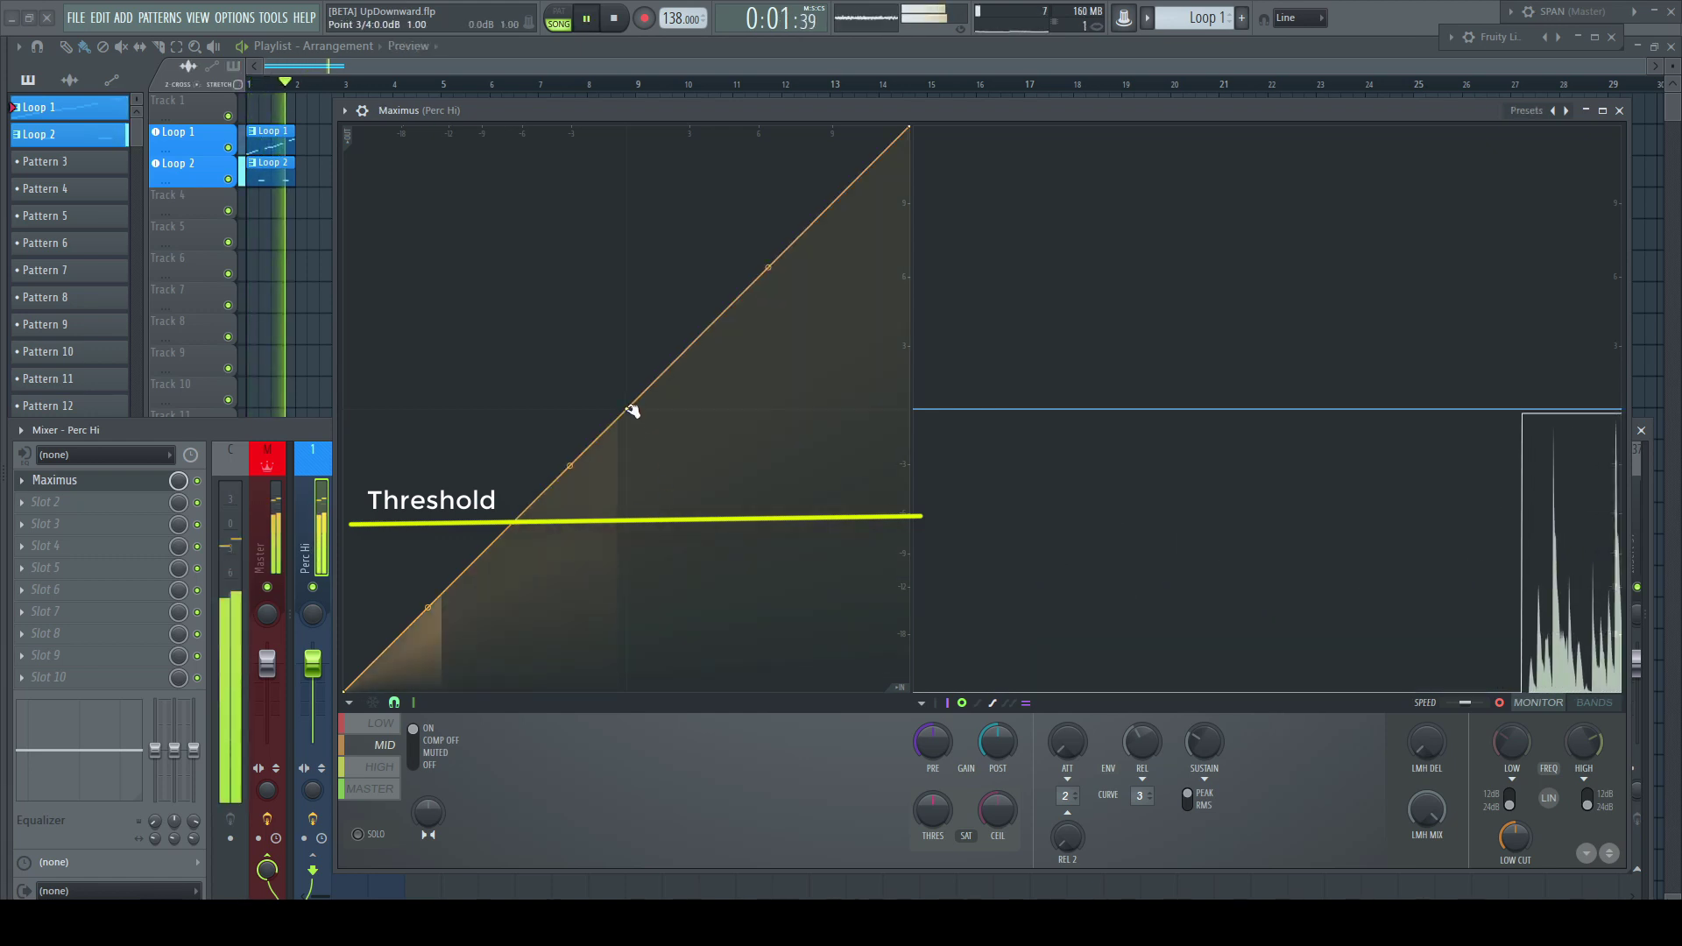
Raise the 0 dB curve point above the threshold for upward expansion and compare the loop with Maximus bypassed and enabled
left_click_drag(631, 410, 637, 213)
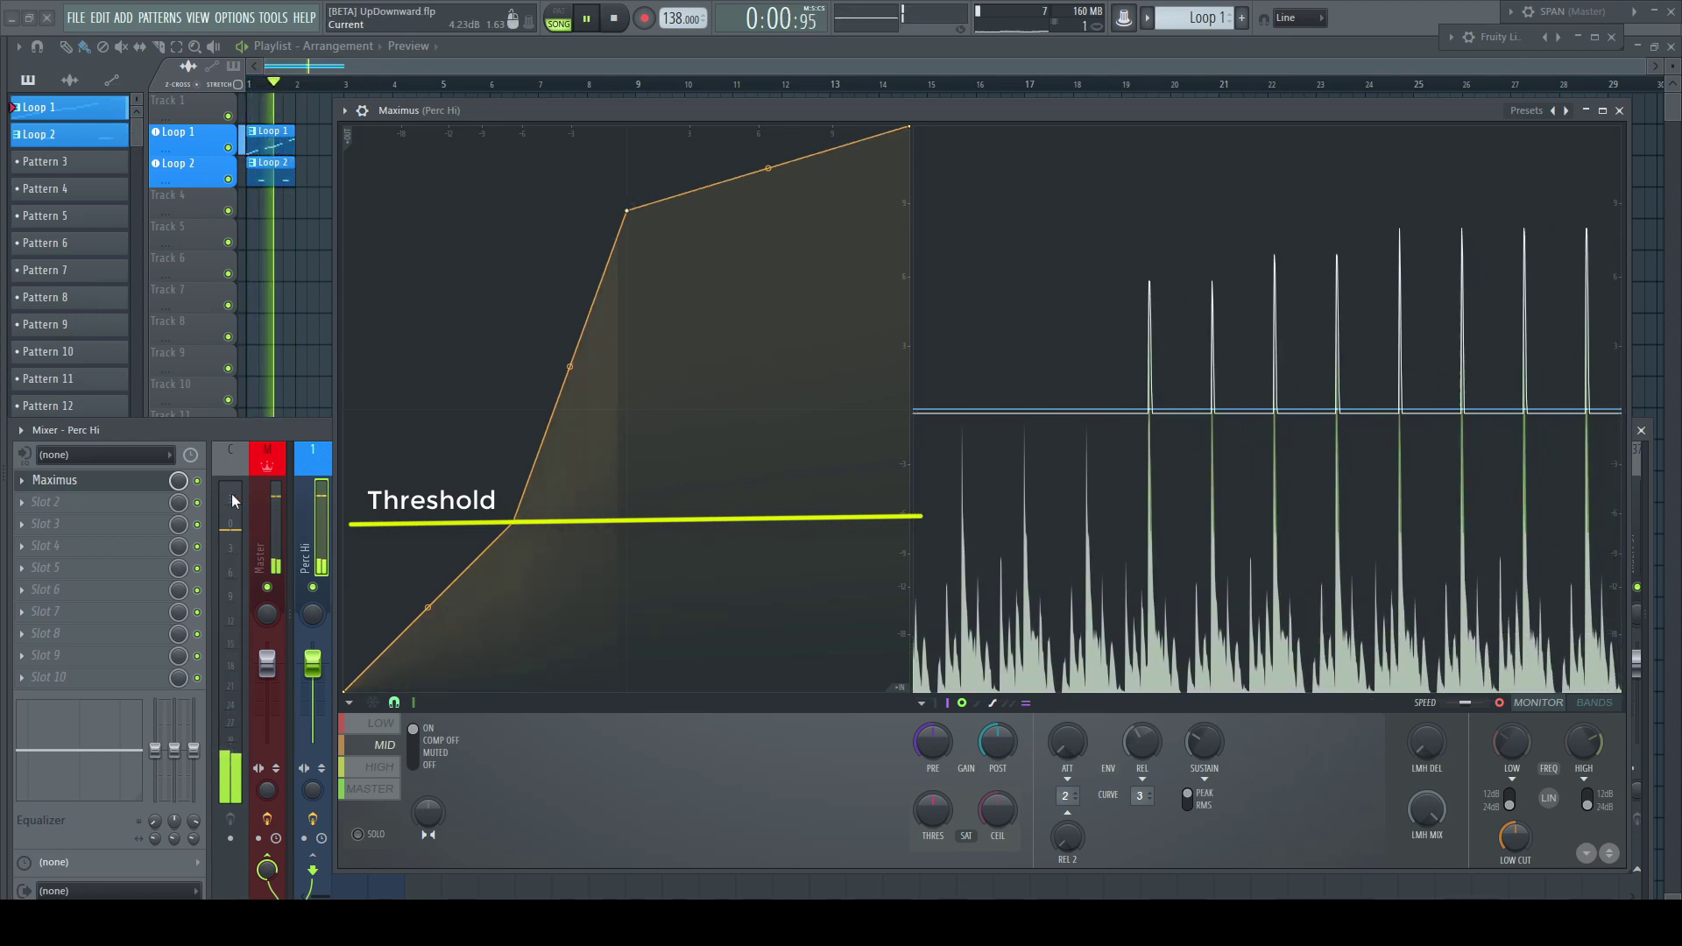
left_click(196, 483)
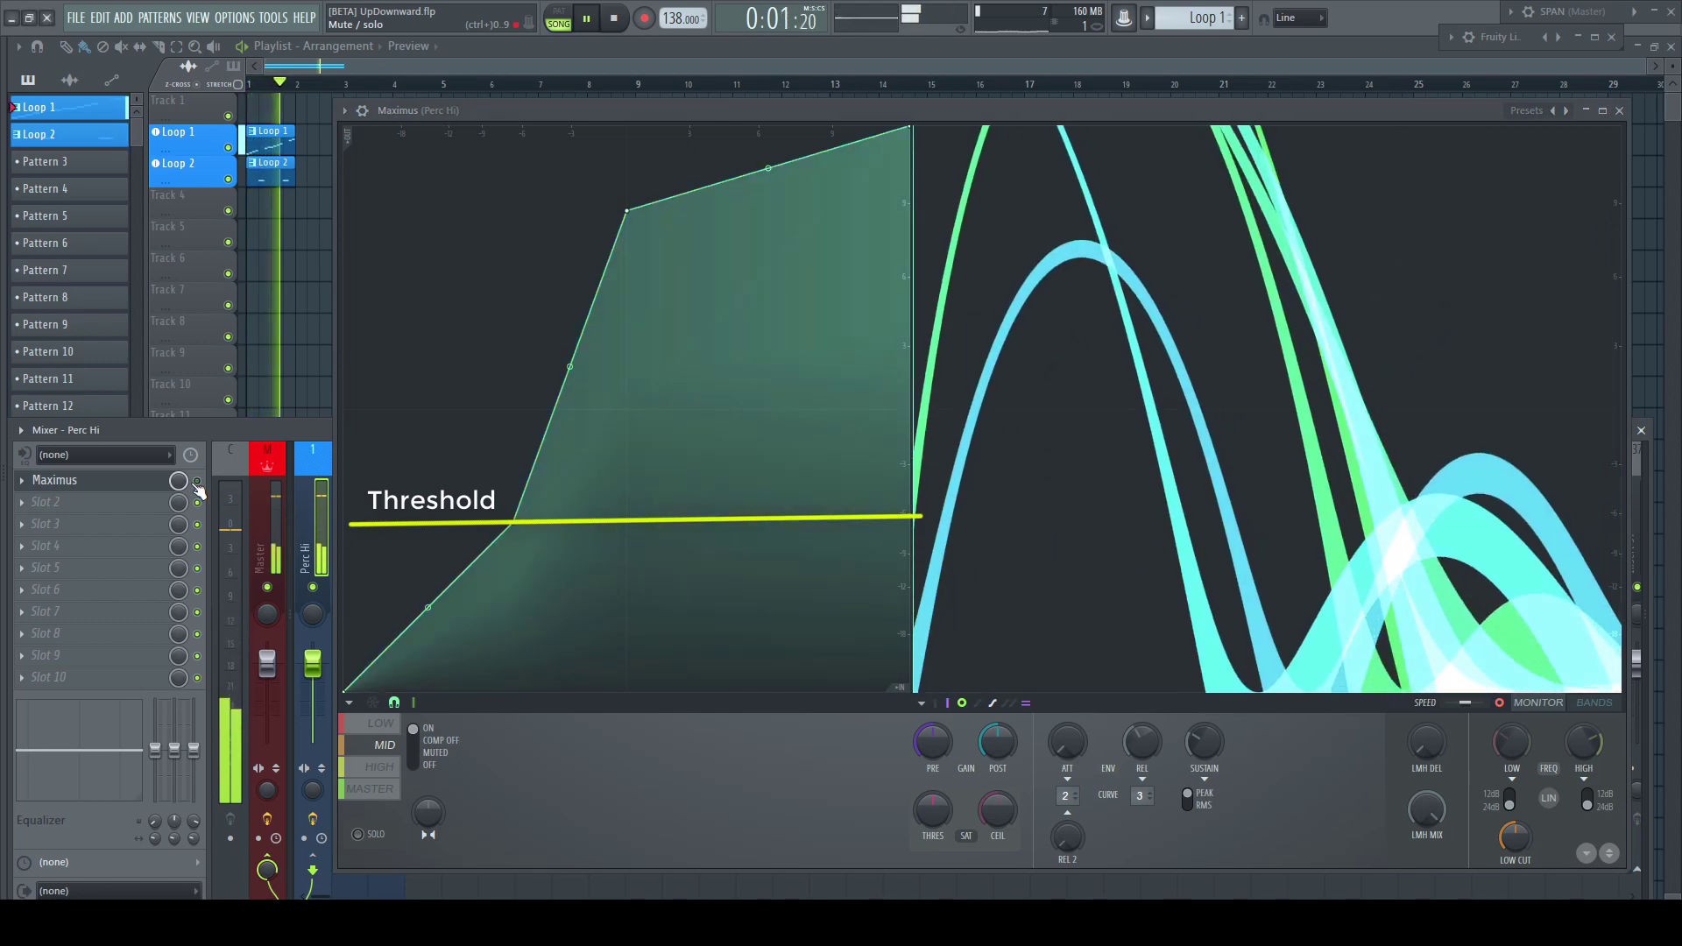
left_click(197, 484)
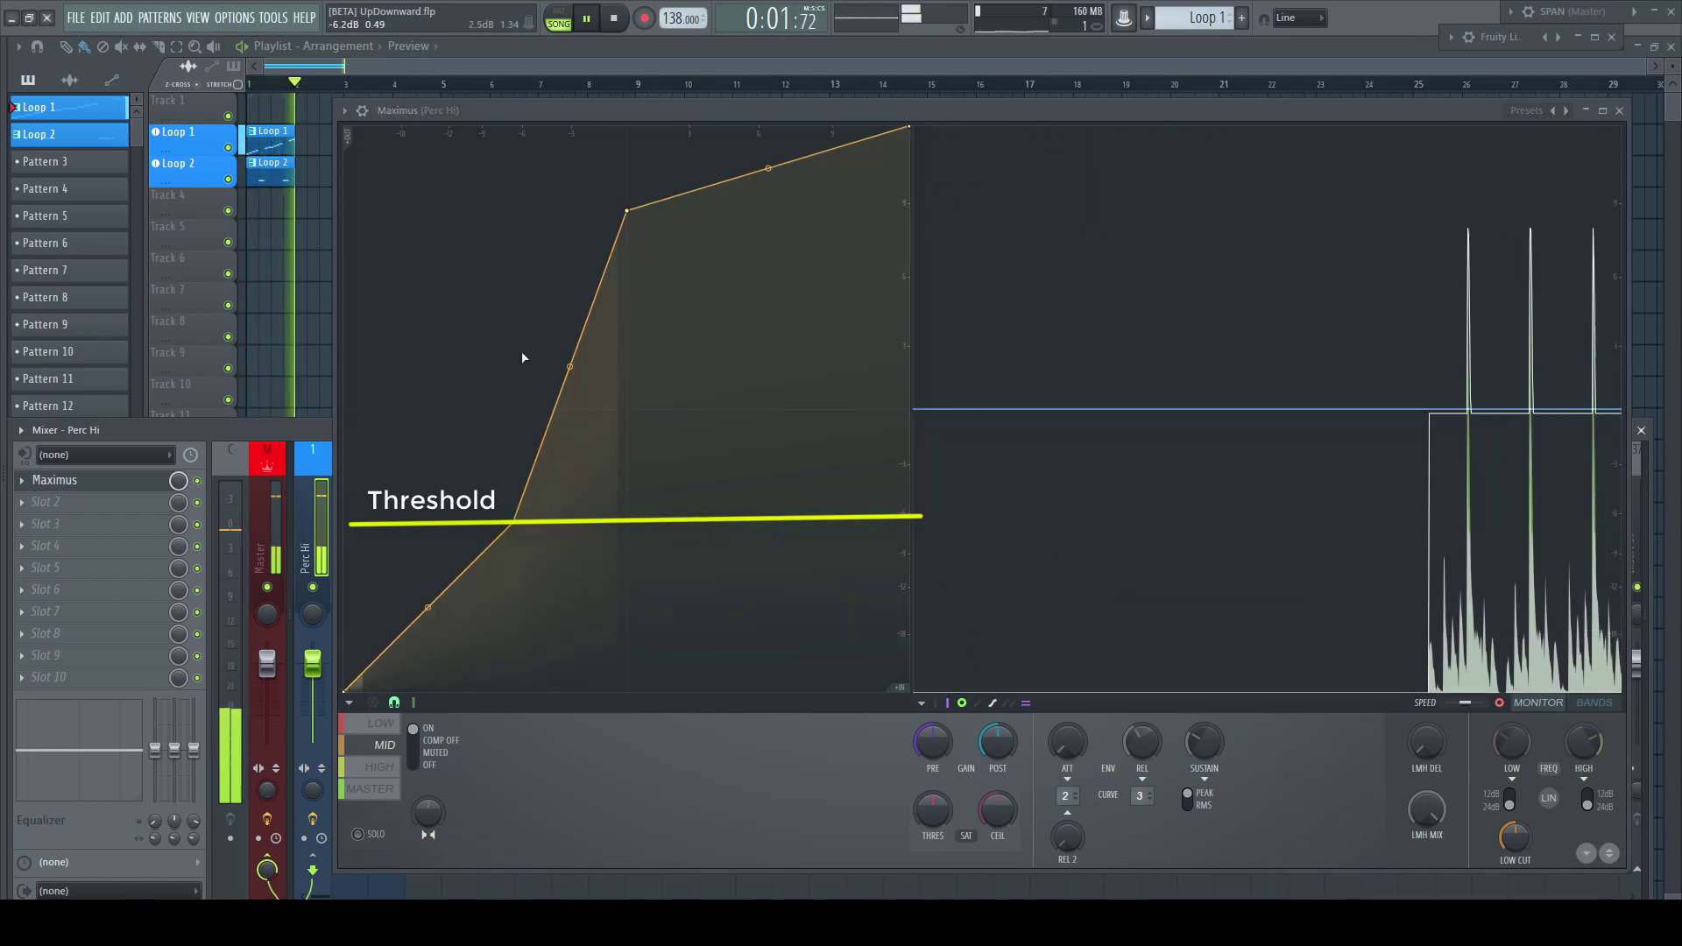
key("space")
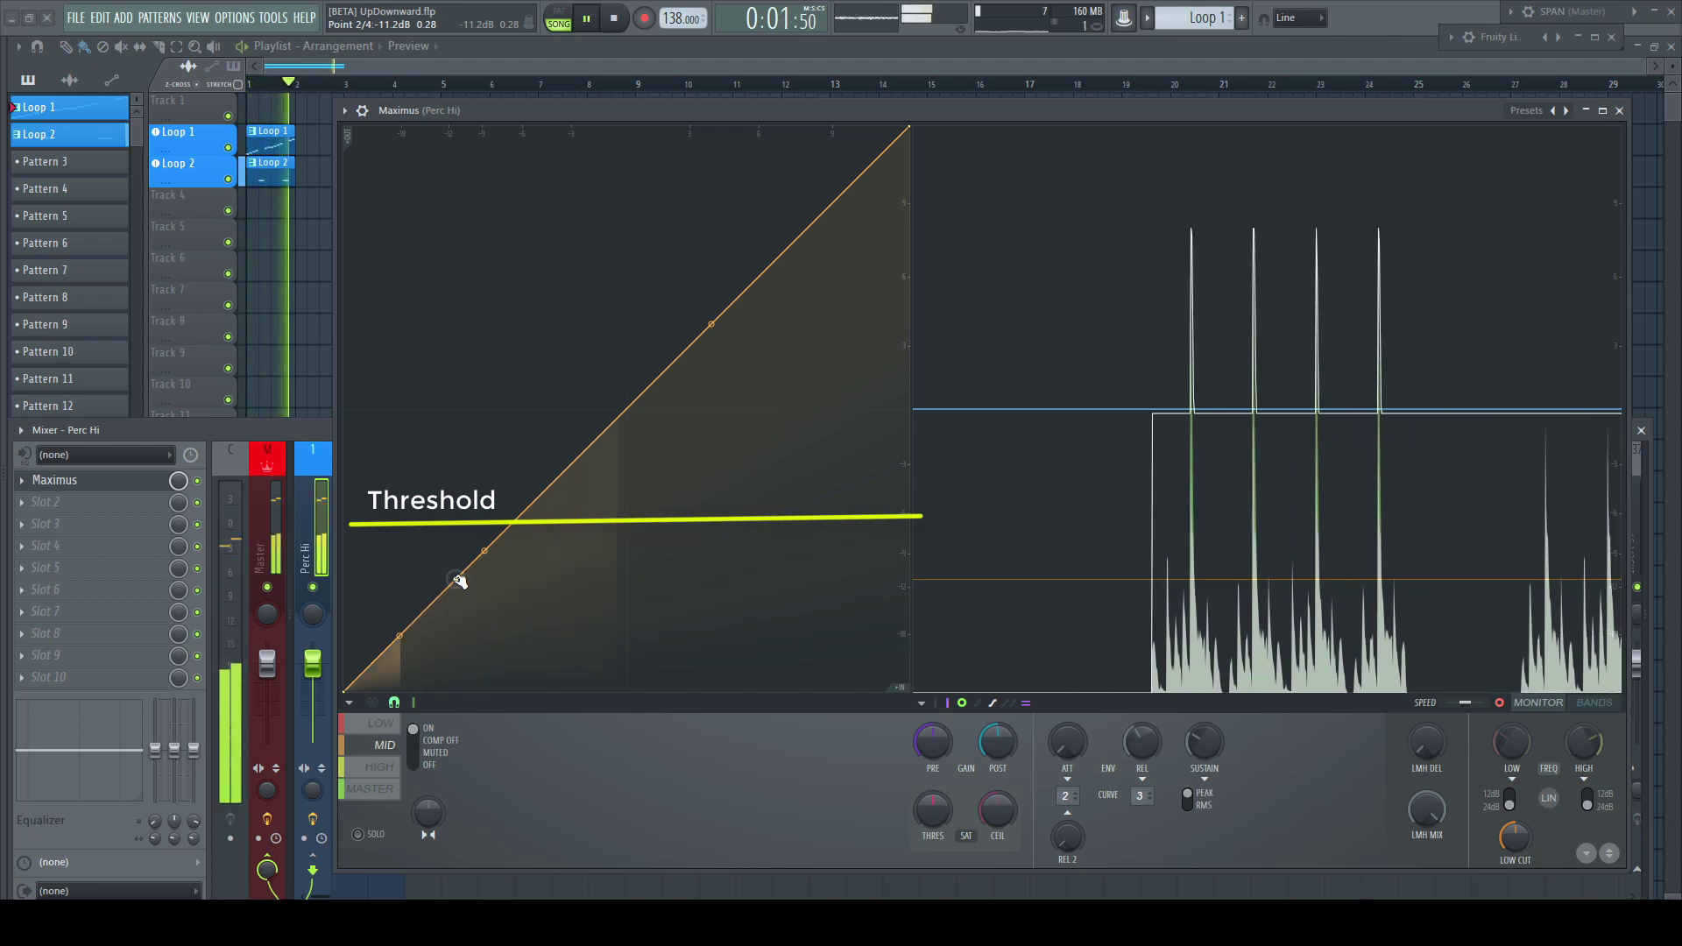
Create downward expansion by lowering the curve point below the threshold to silence, and raise it again for a gentler slope
left_click_drag(459, 582, 462, 693)
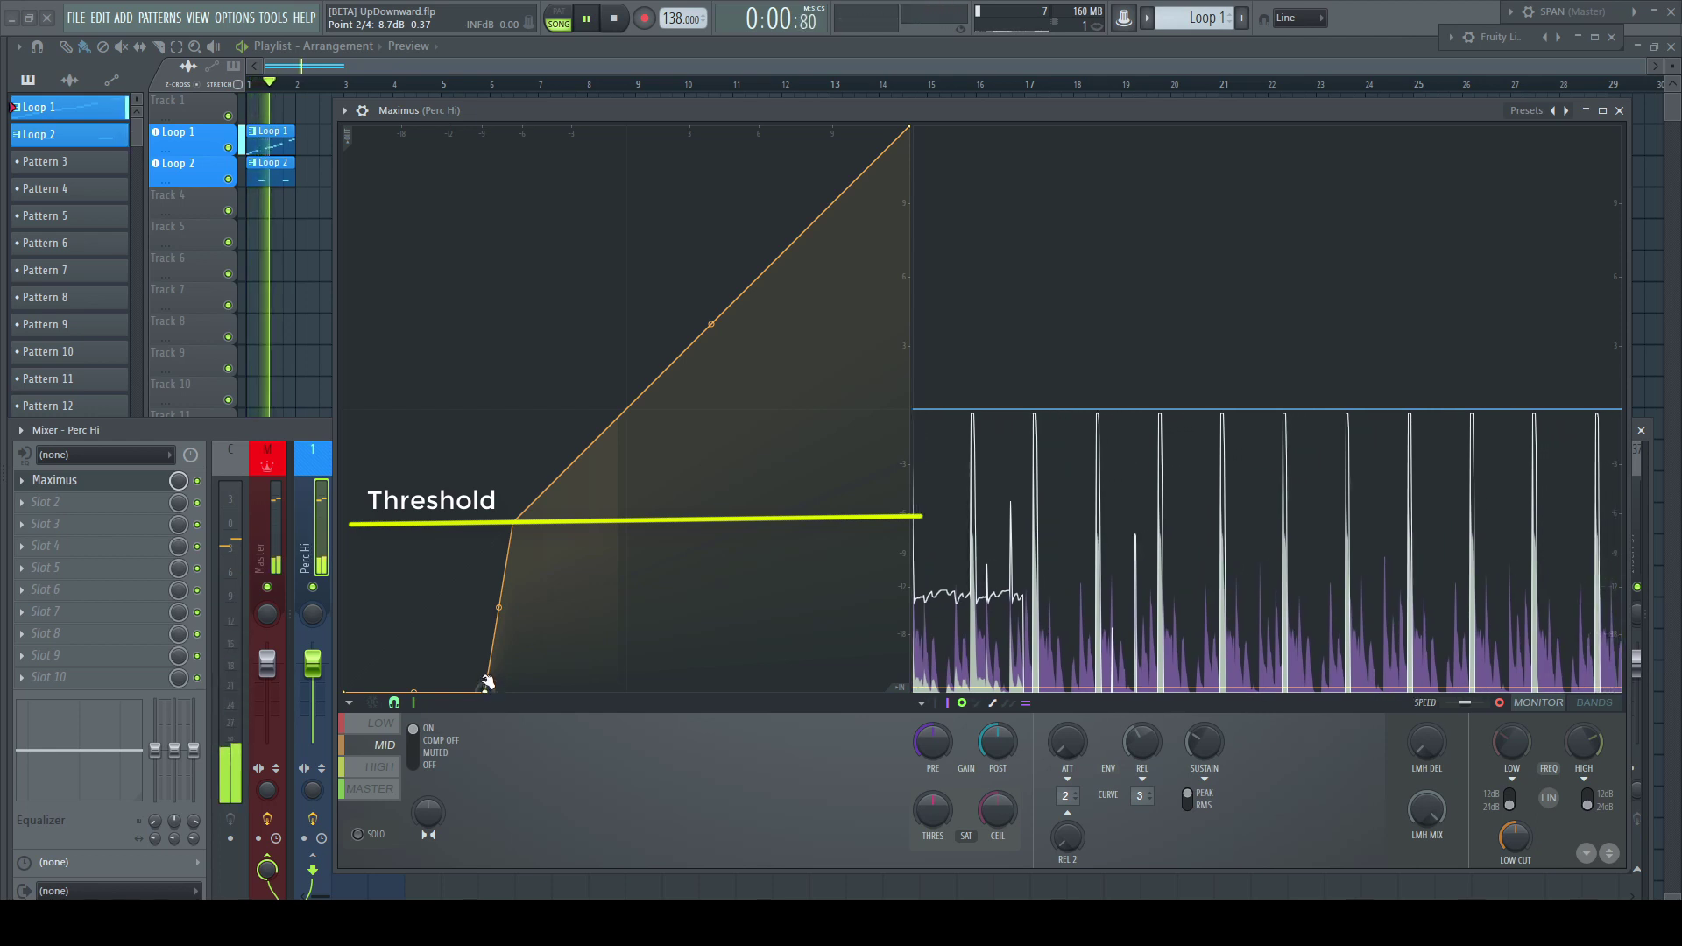
left_click_drag(487, 681, 457, 618)
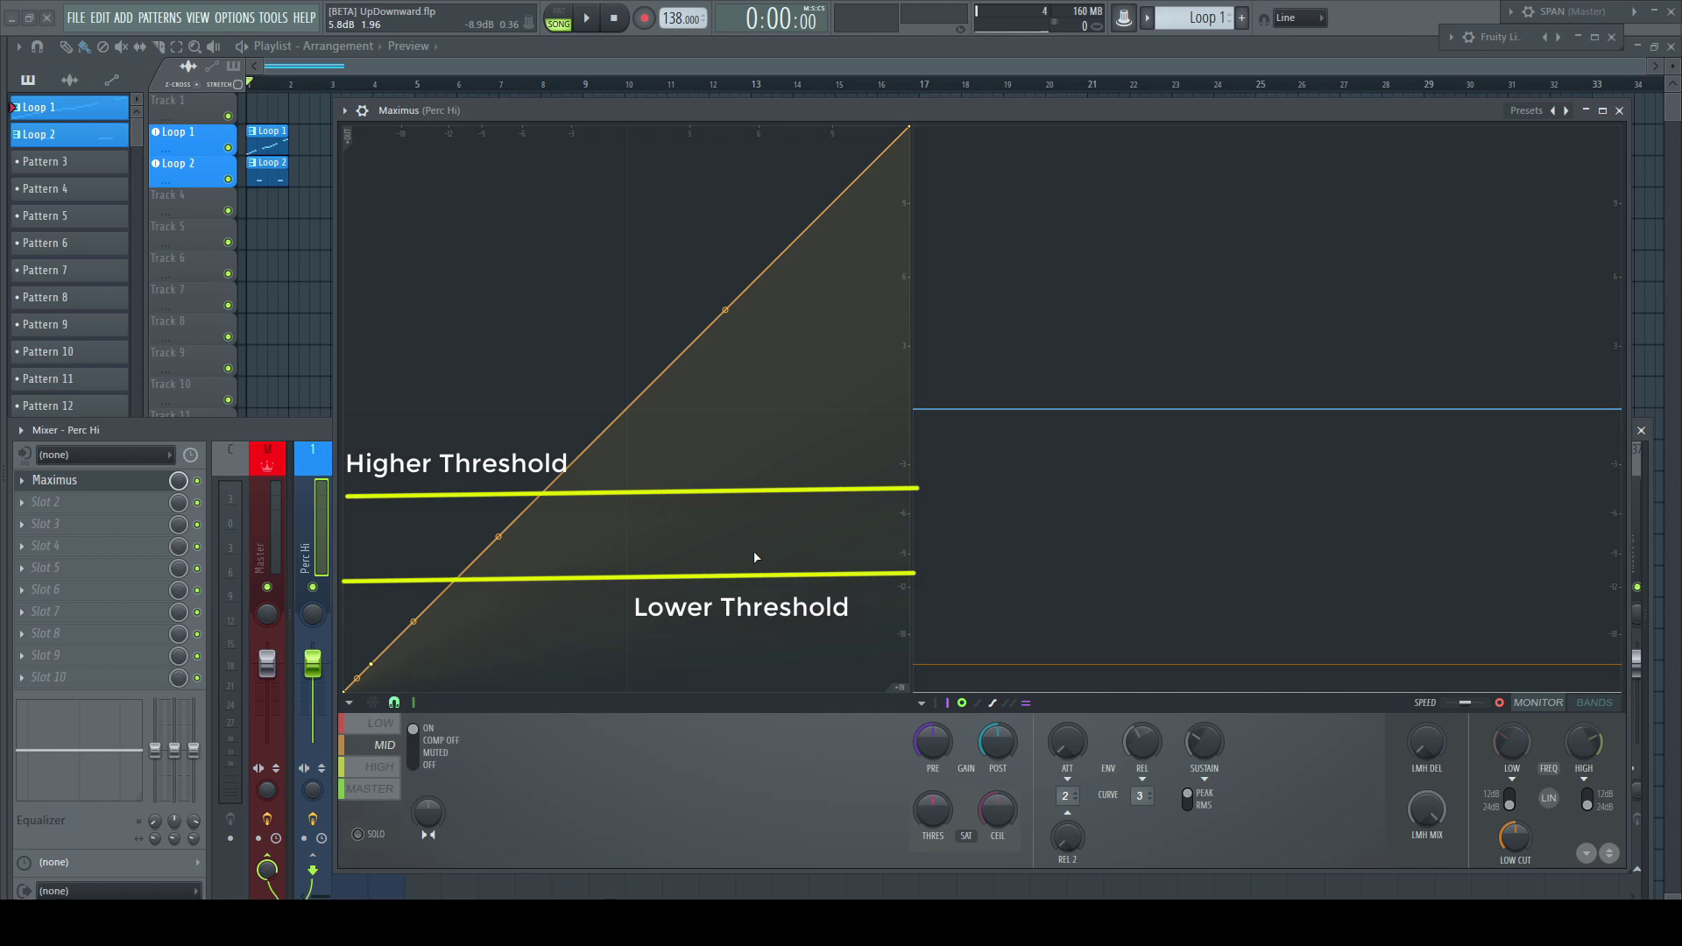
Combine both compression types by lowering the curve's end point to about 0 dB and raising the -24.7 dB point, with more post gain
key("space")
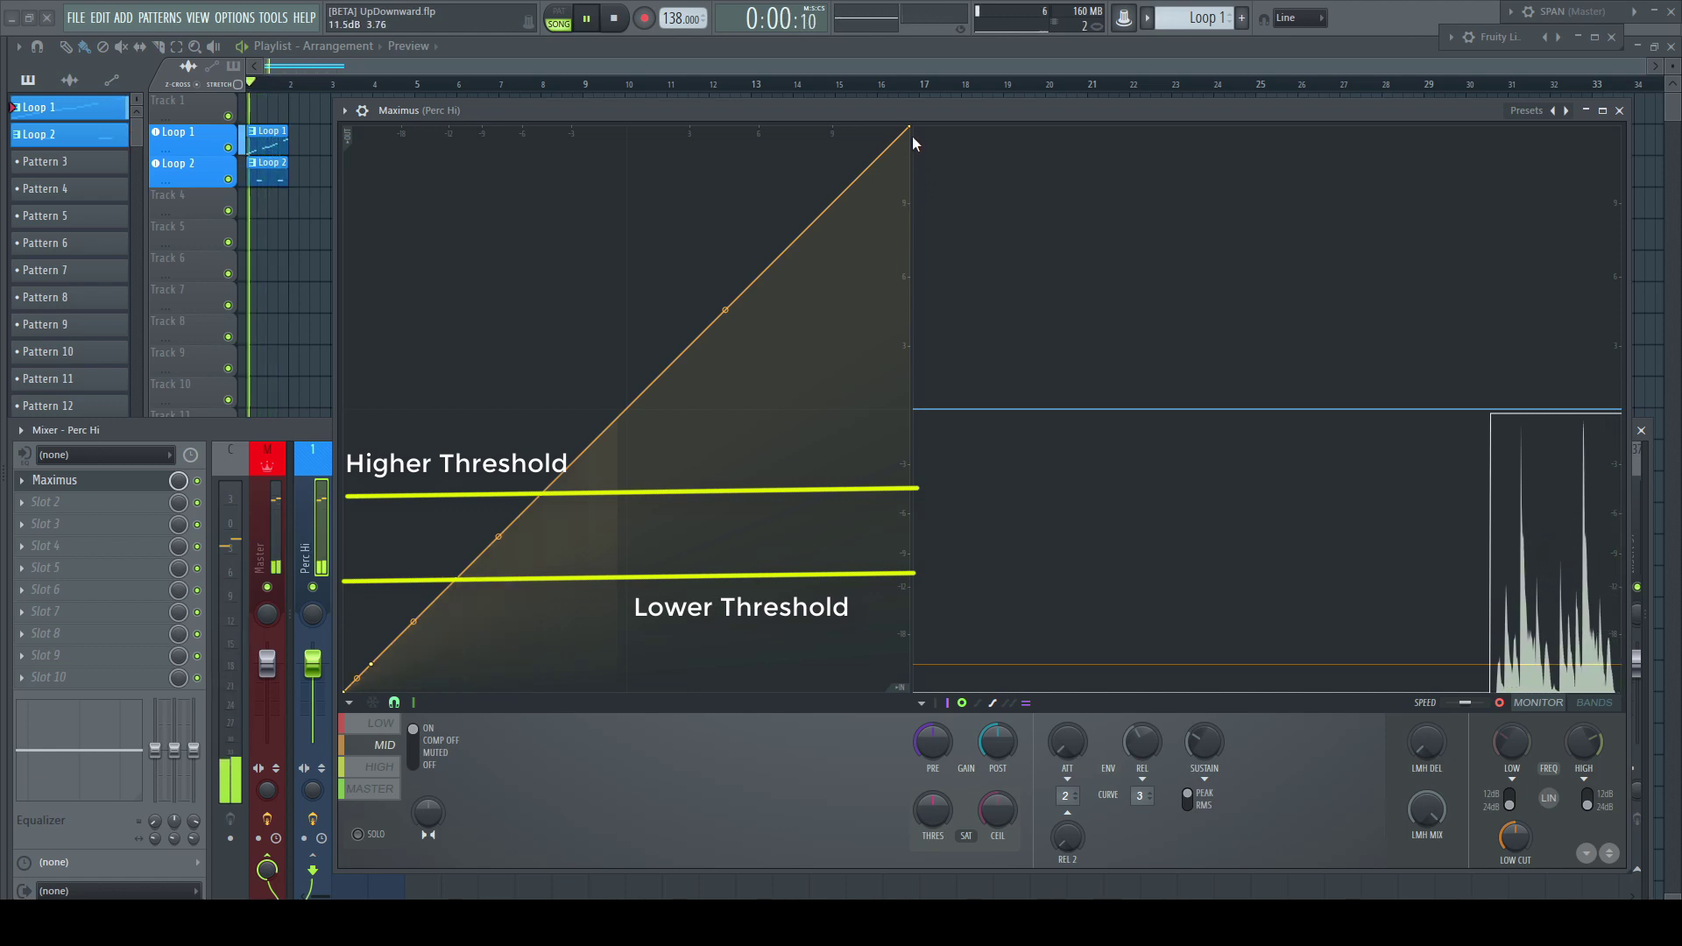
left_click_drag(908, 132, 908, 409)
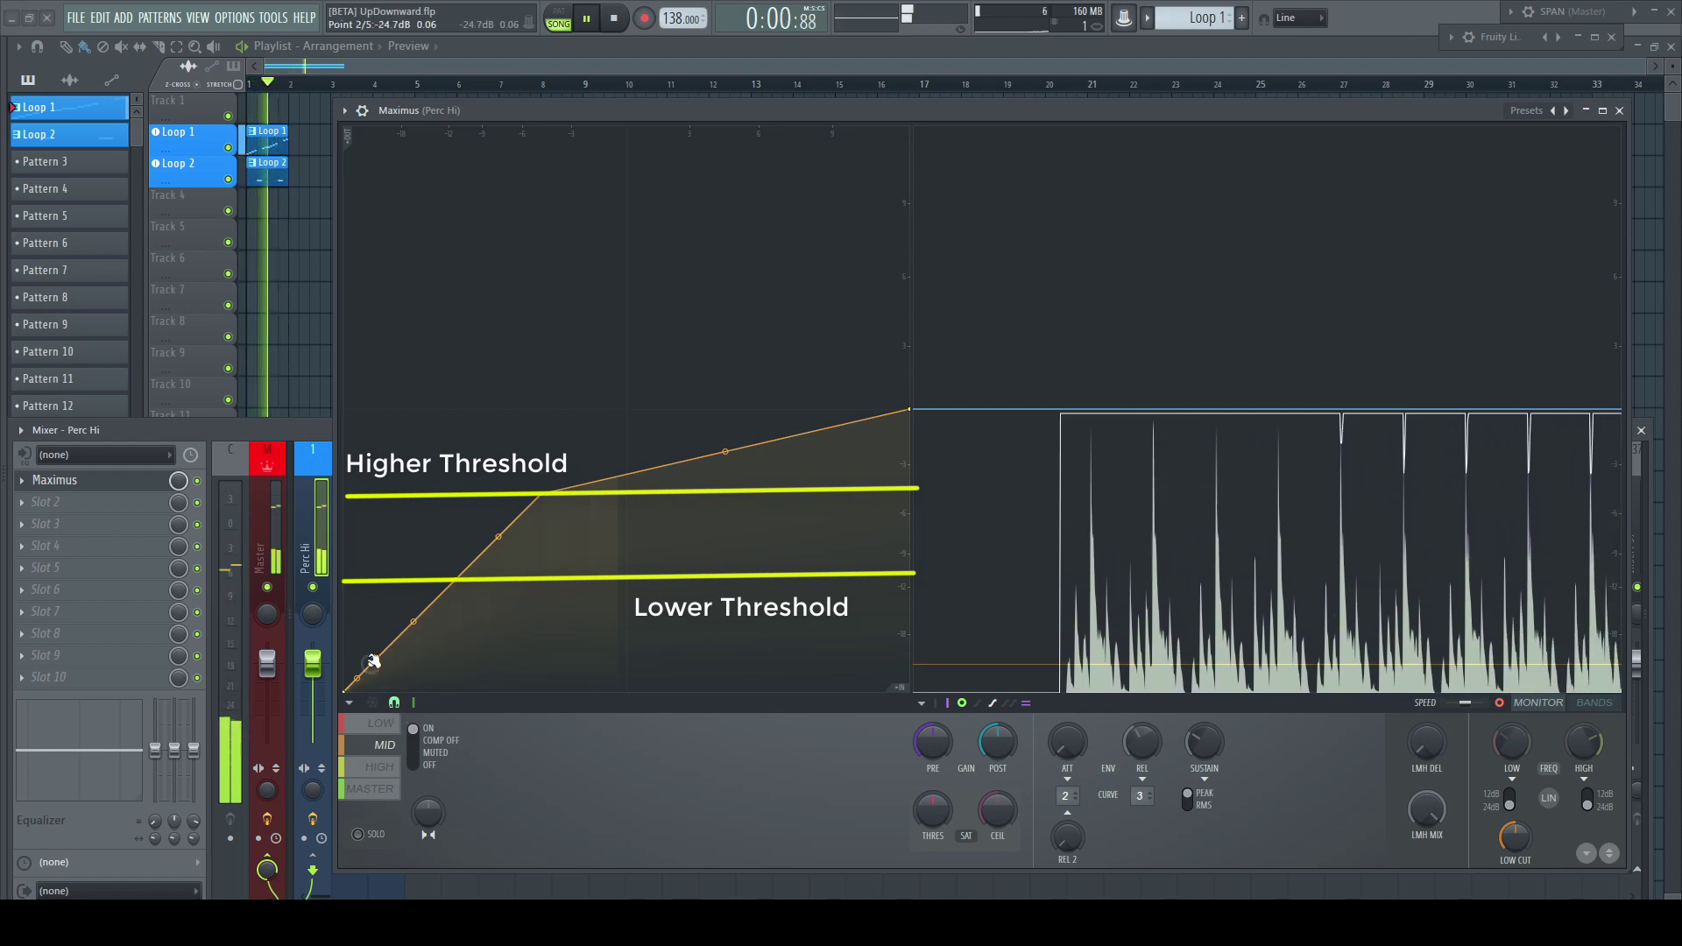
left_click_drag(372, 660, 369, 618)
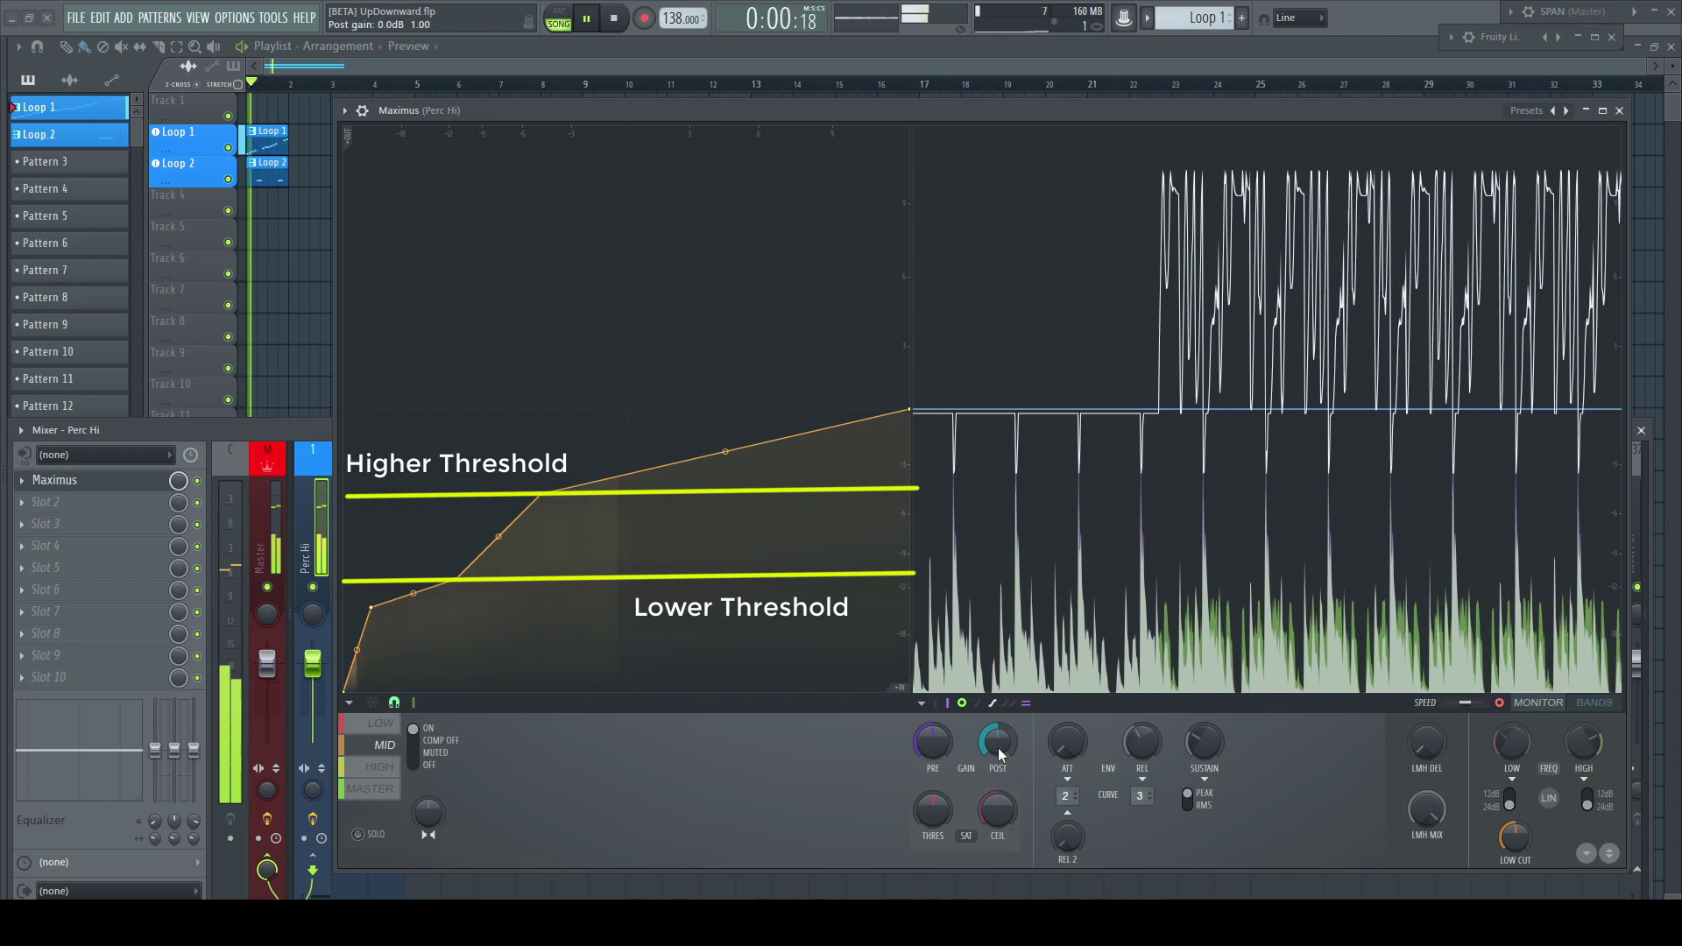
left_click_drag(997, 748, 997, 709)
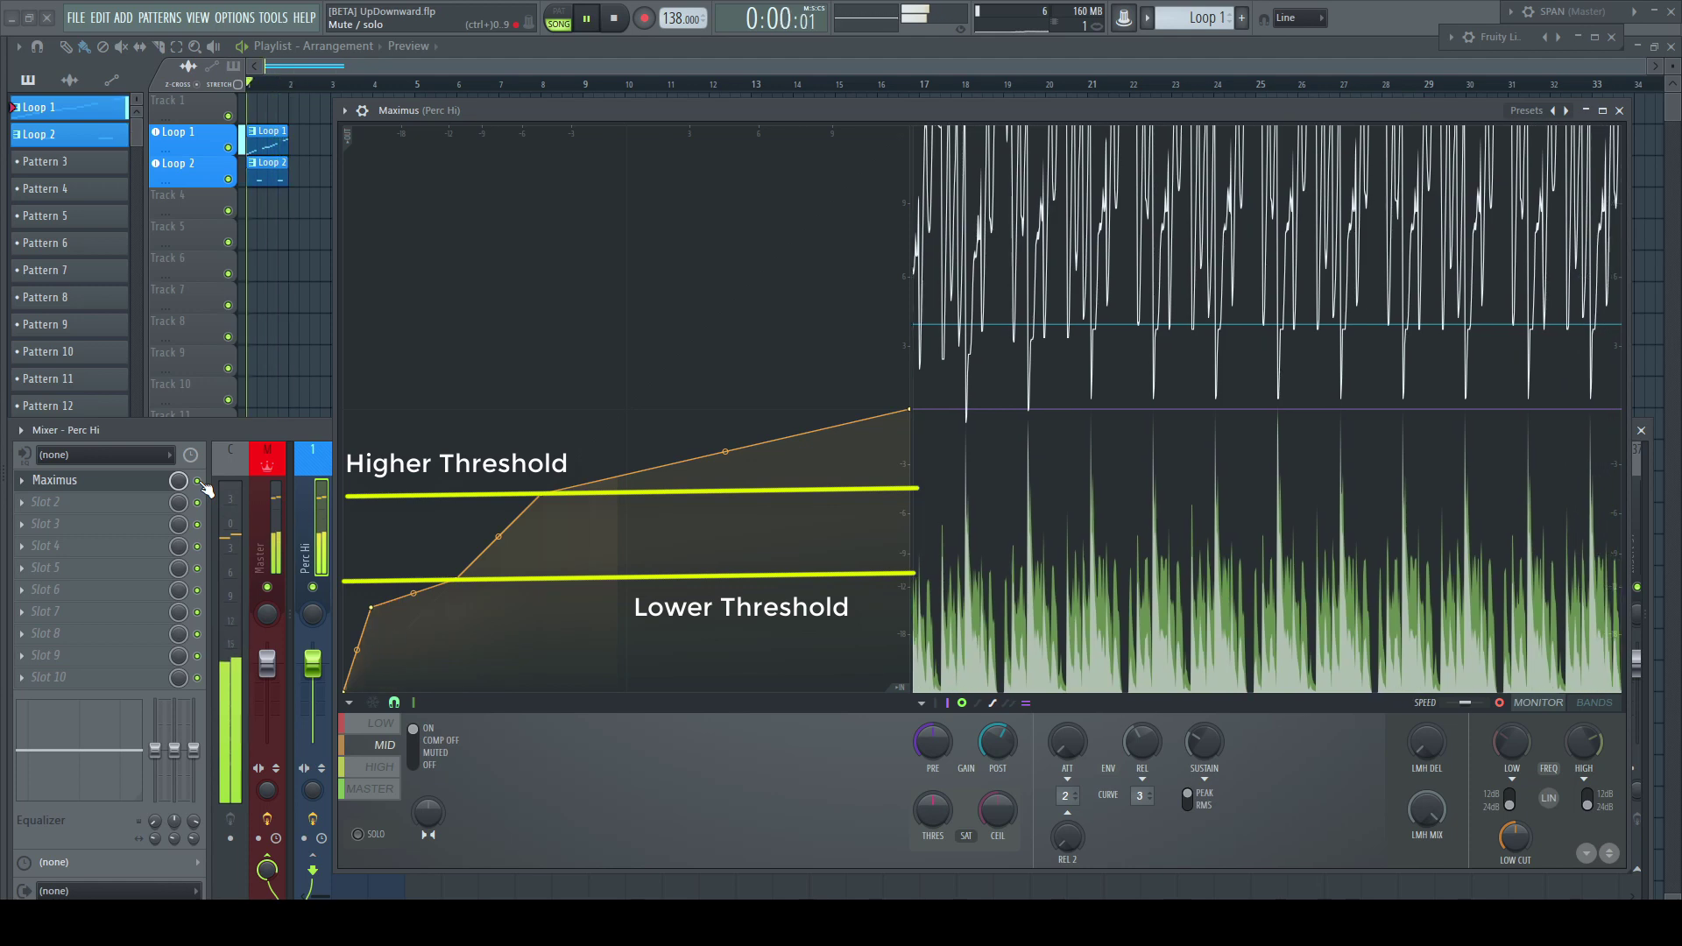
Compare the loop with Maximus bypassed and enabled to judge the combined compression, and stop playback
left_click(198, 480)
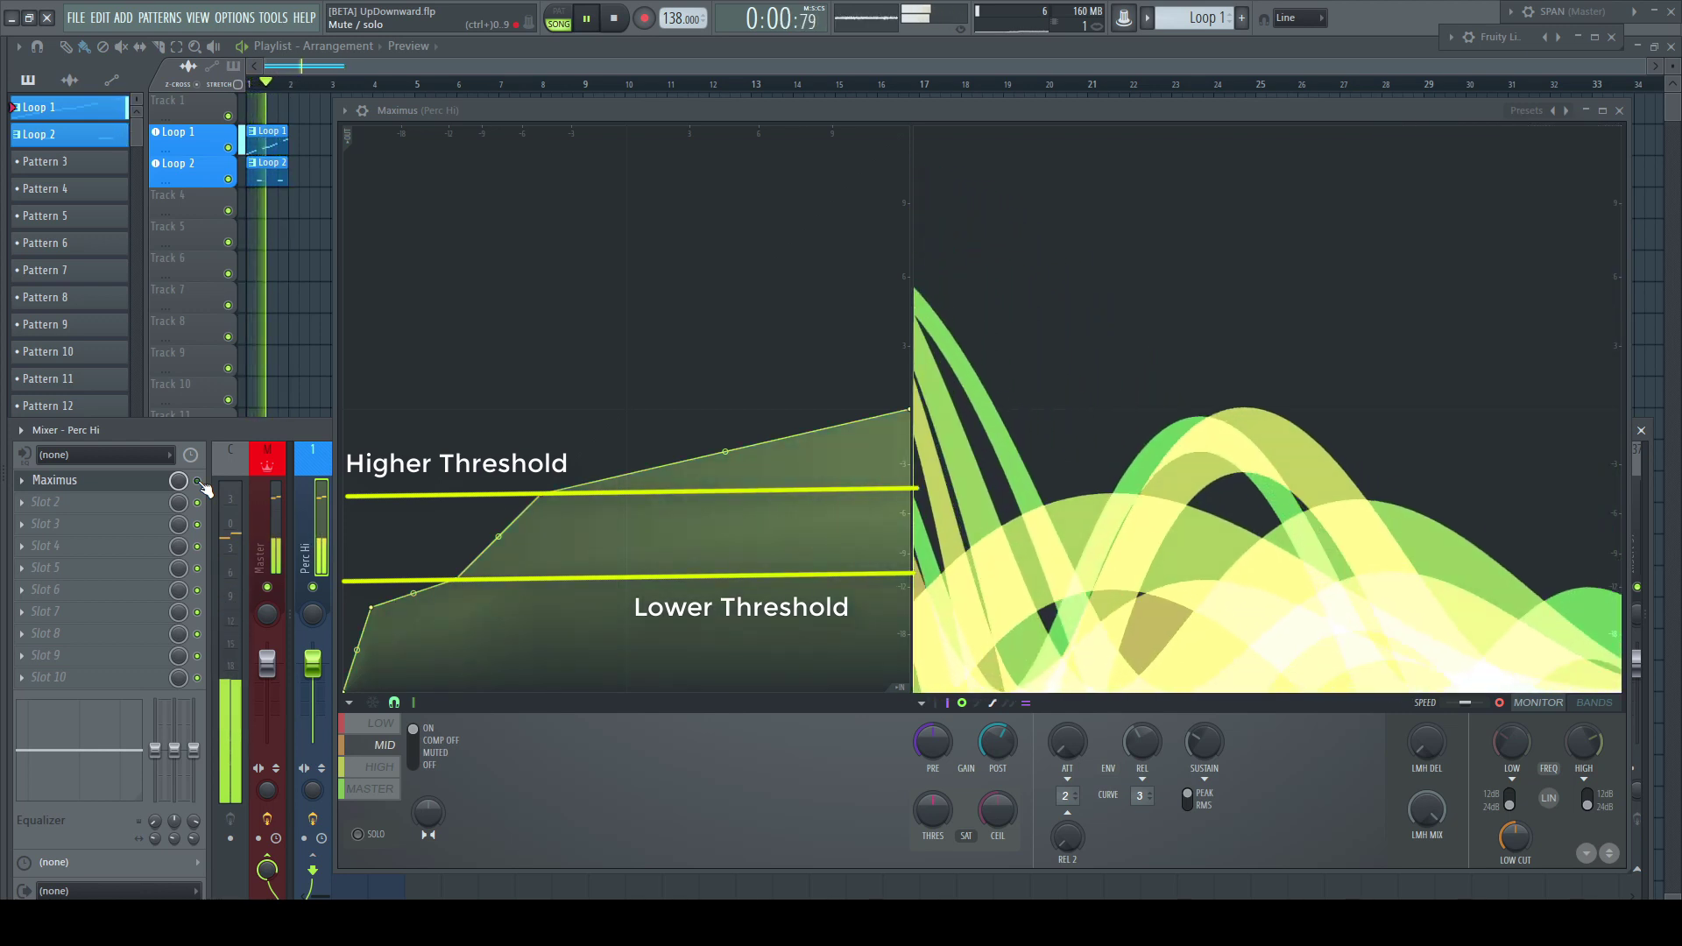
left_click(199, 481)
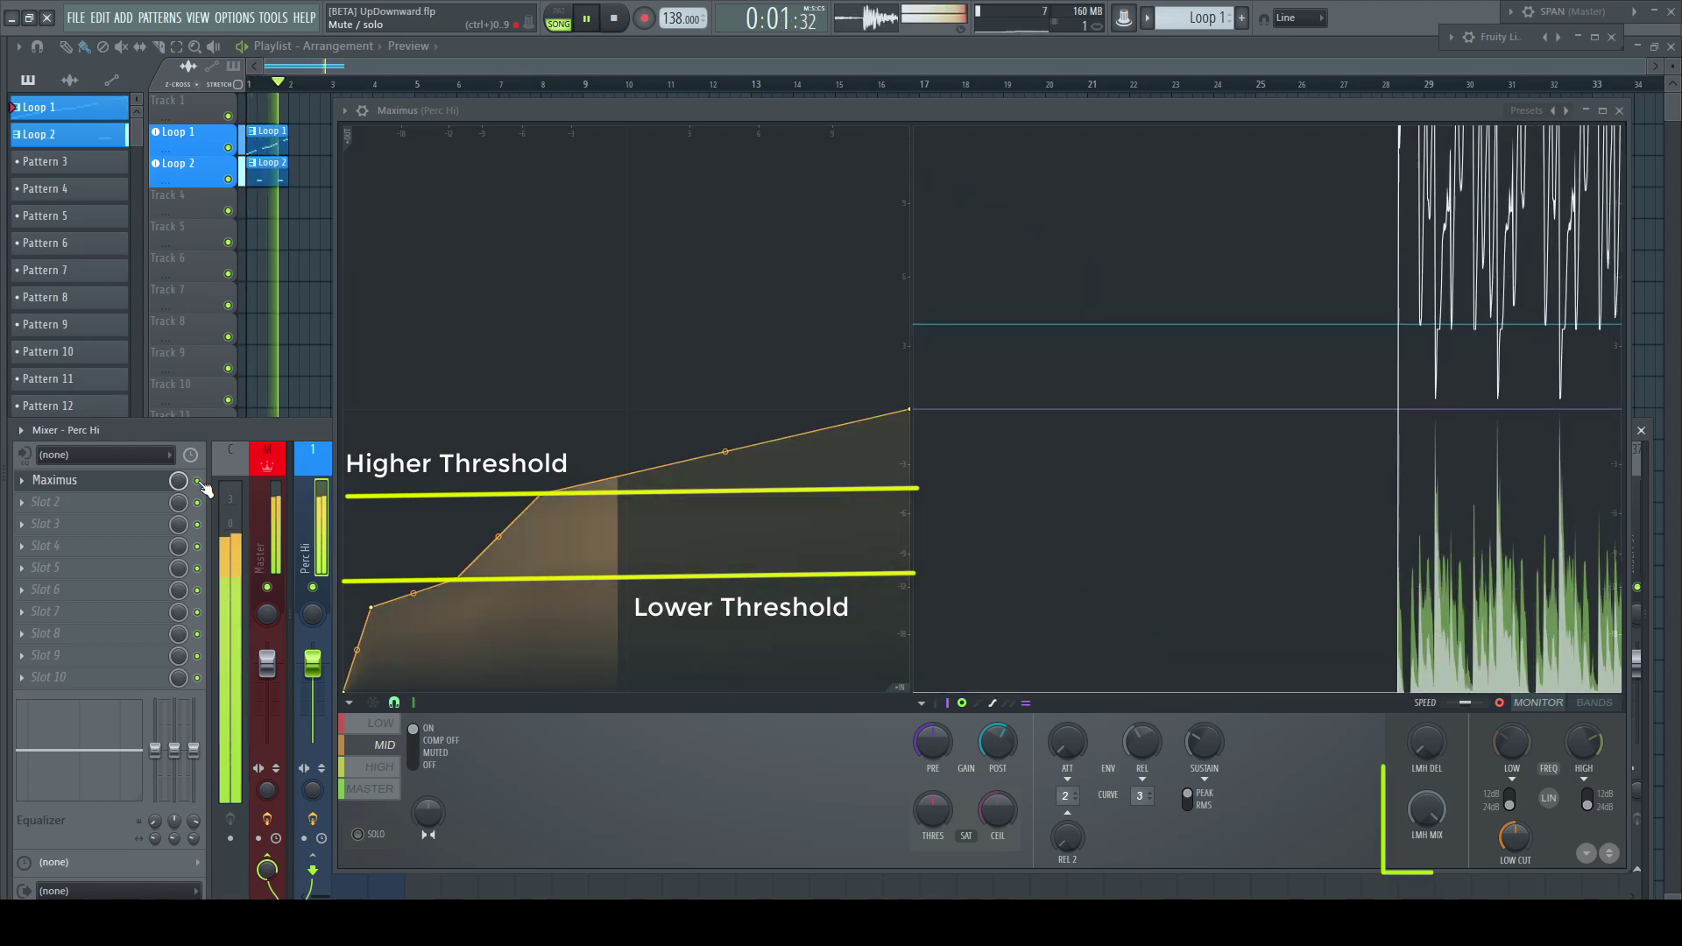
key("space")
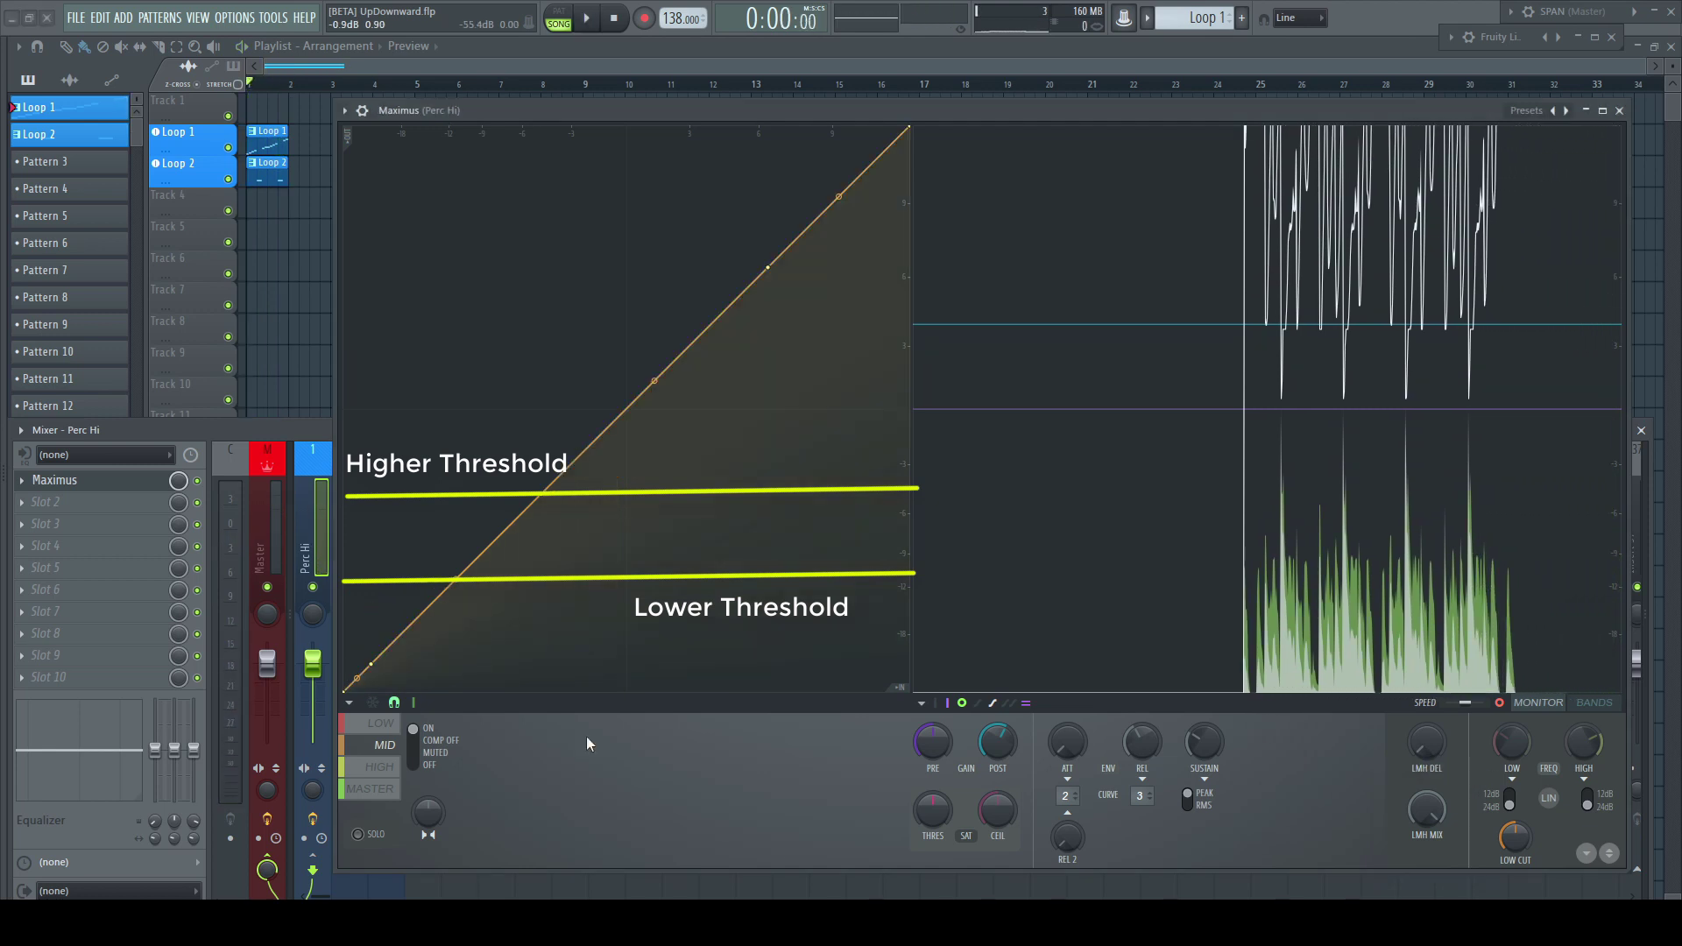
Reset the post gain and combine both expansion types by shifting the 6.4 dB point to about 0 dB input and lowering the -24.7 dB point
right_click(1005, 743)
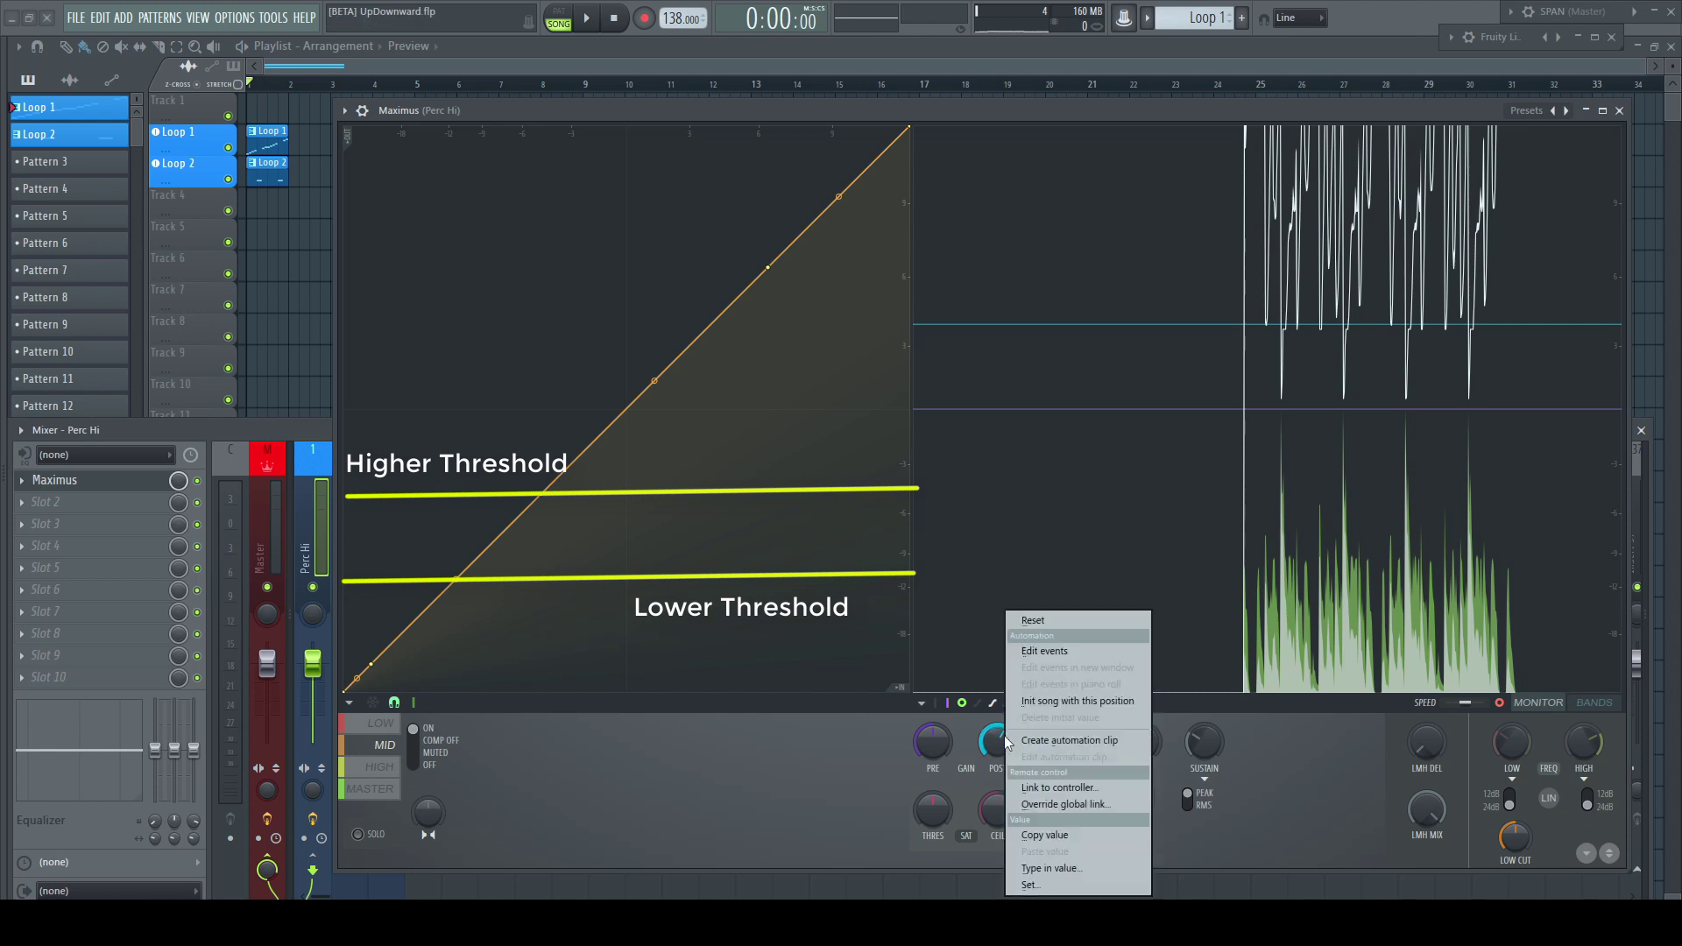
left_click(1059, 620)
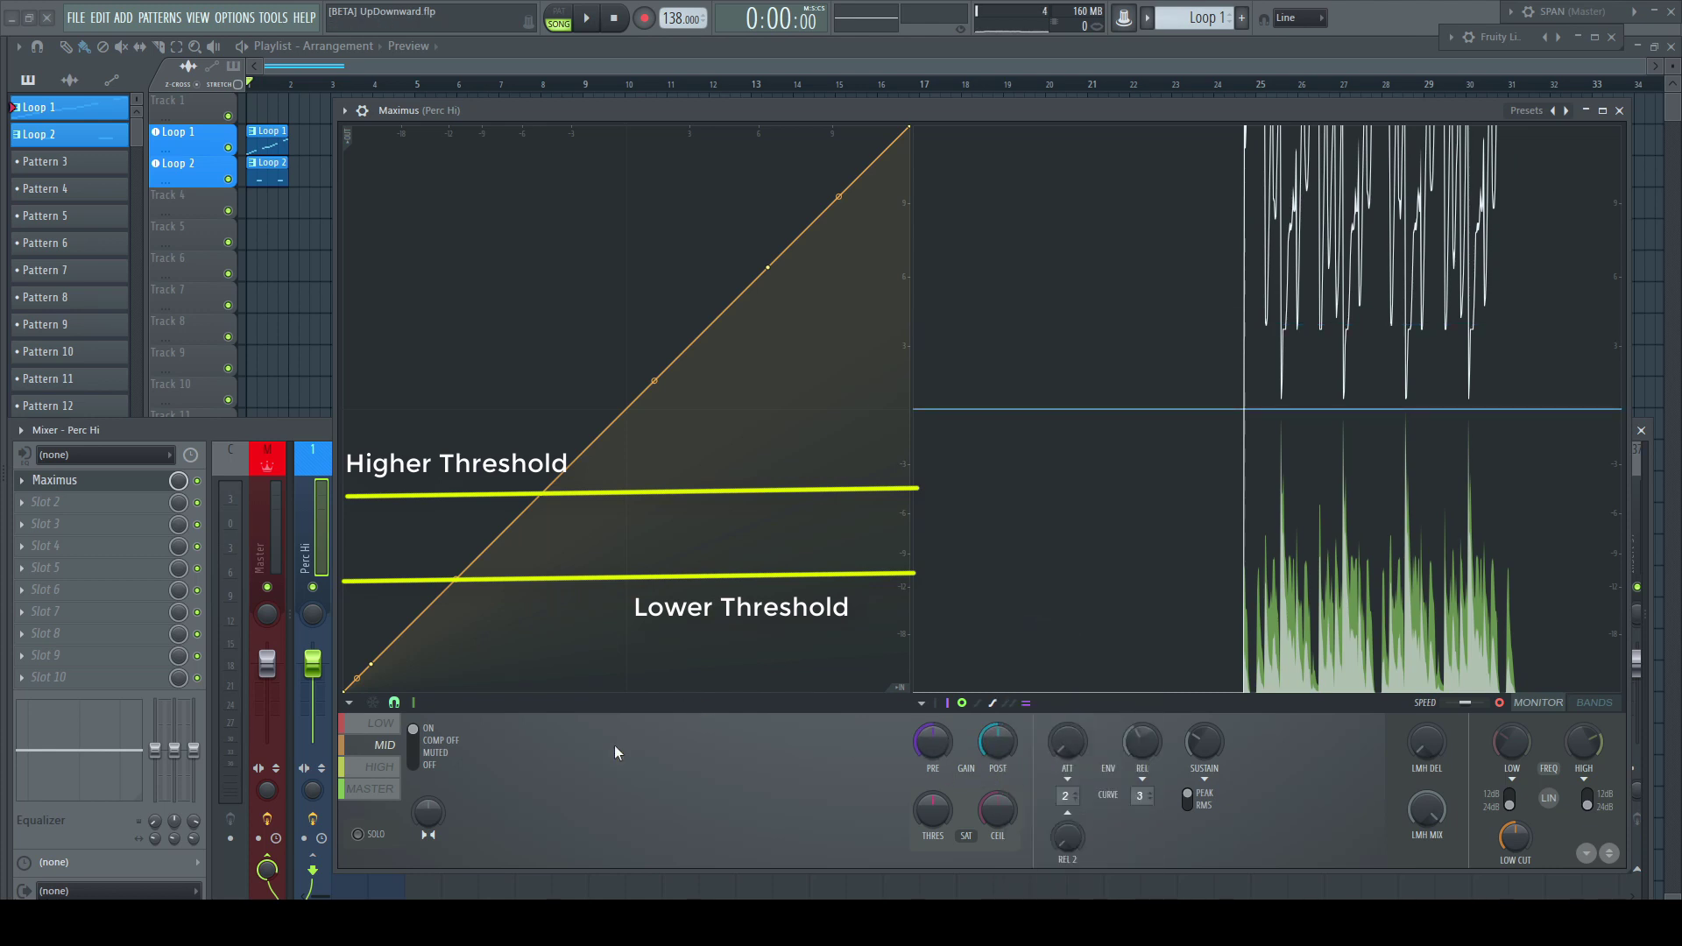
key("space")
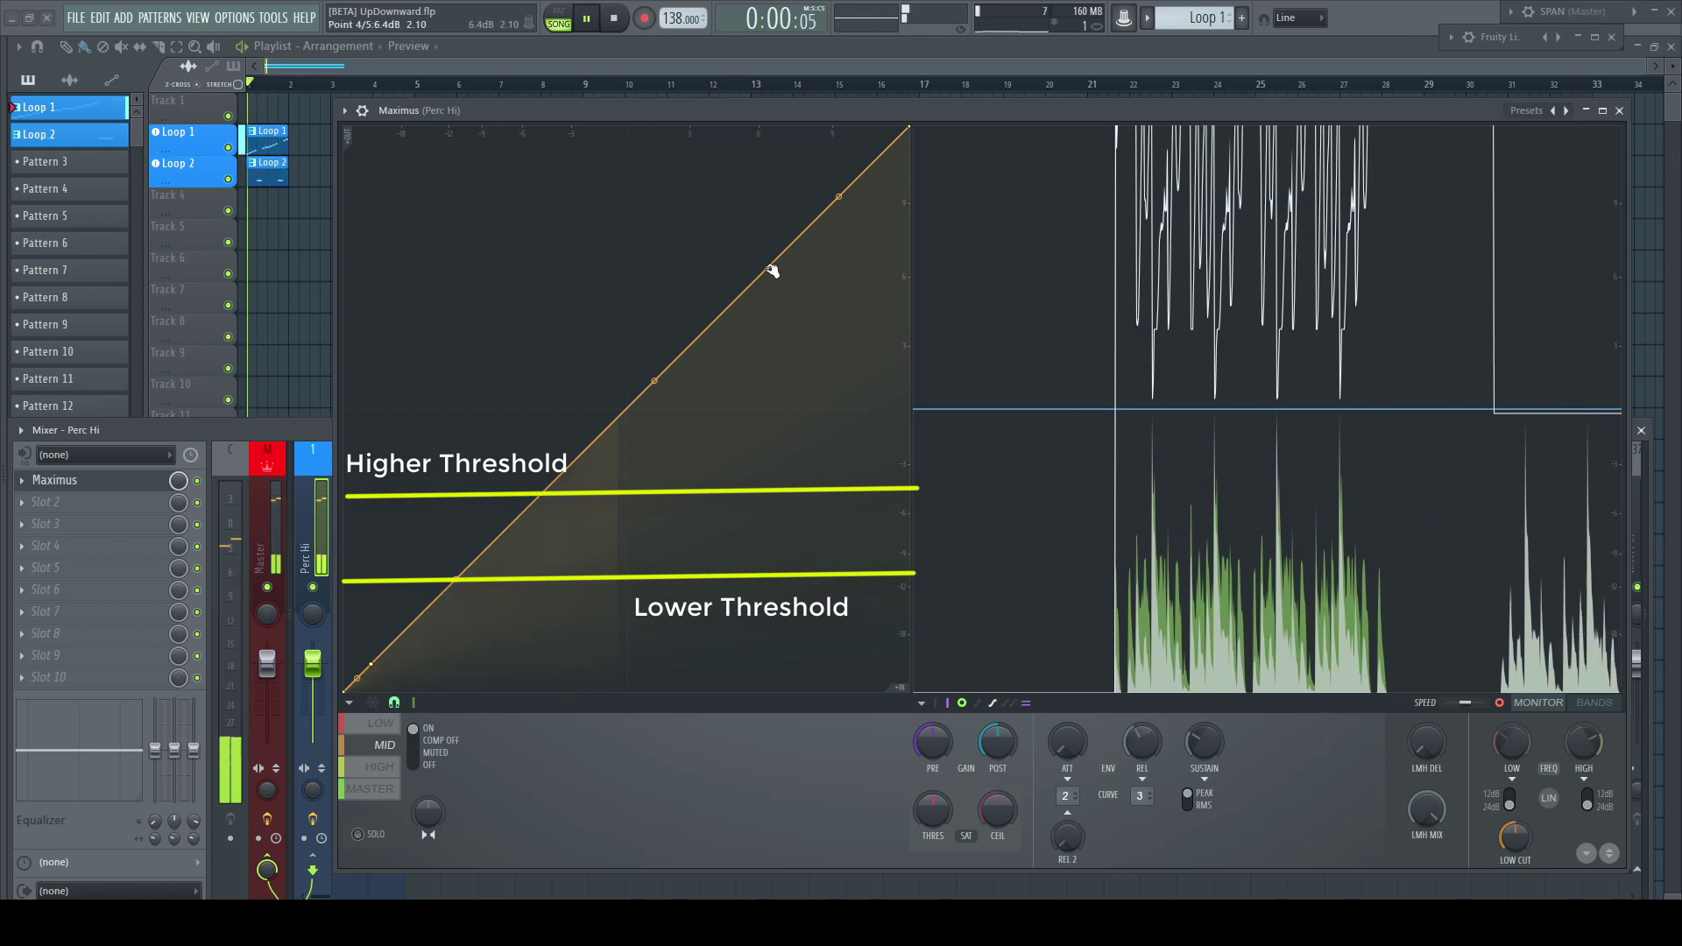
left_click_drag(772, 270, 635, 260)
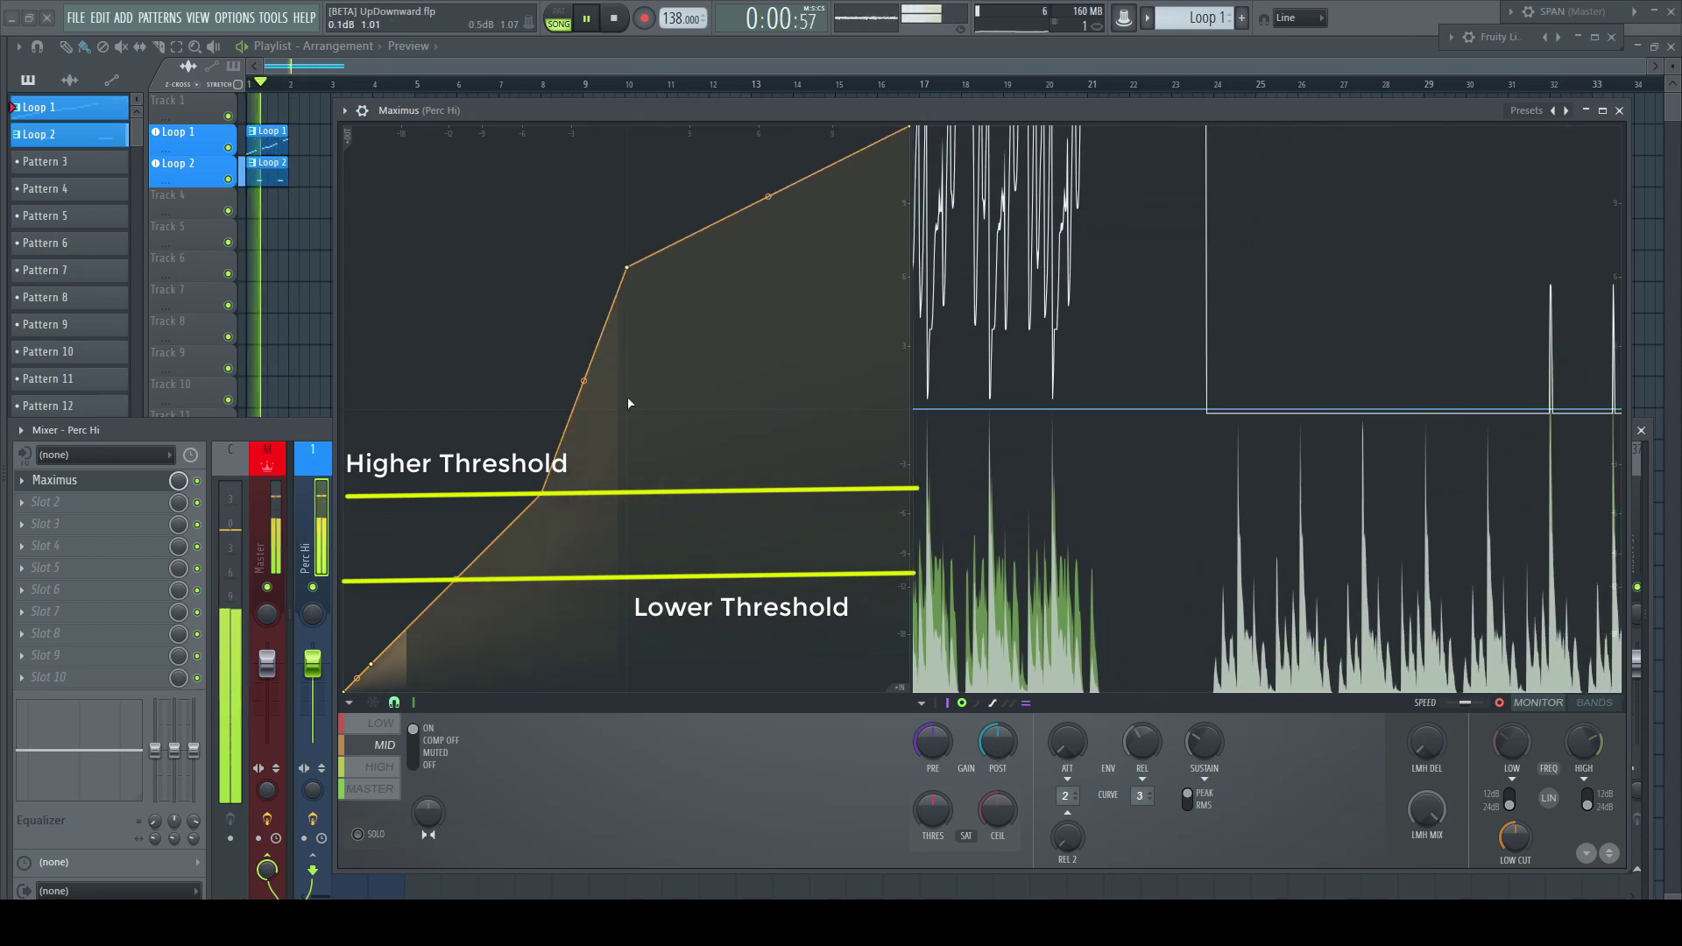
left_click_drag(371, 664, 397, 698)
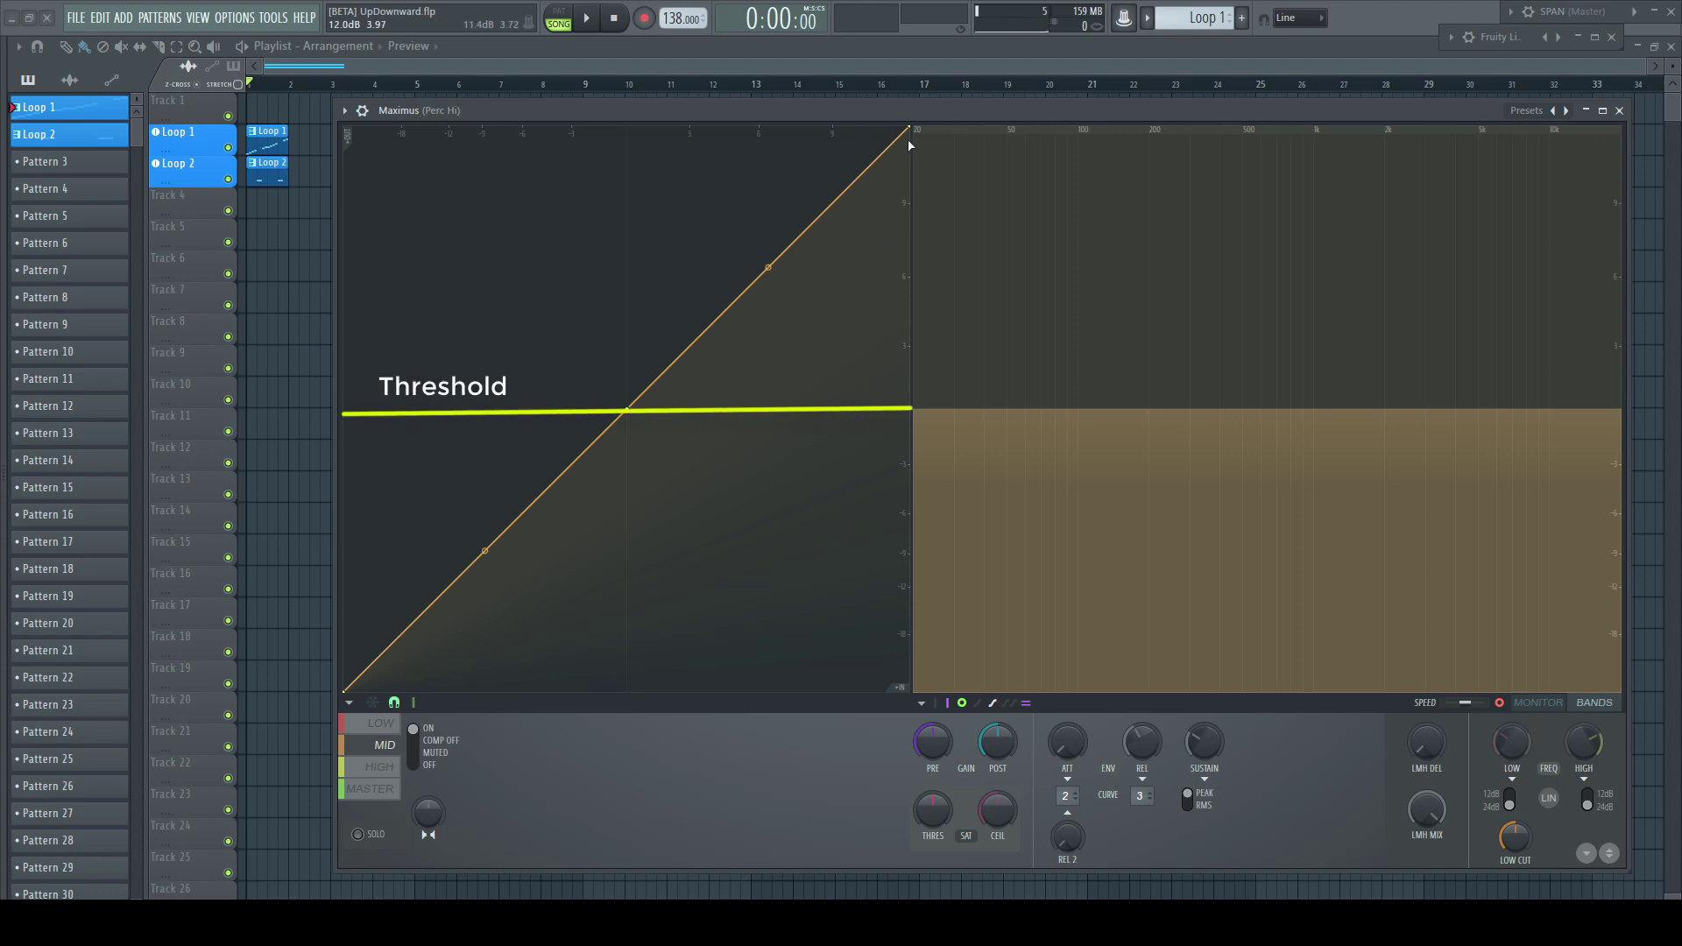
Try lowering the curve's end point and raising its start point around the 0 dB threshold, undoing each change
left_click_drag(913, 128, 908, 383)
key("ctrl+z")
left_click_drag(348, 685, 343, 491)
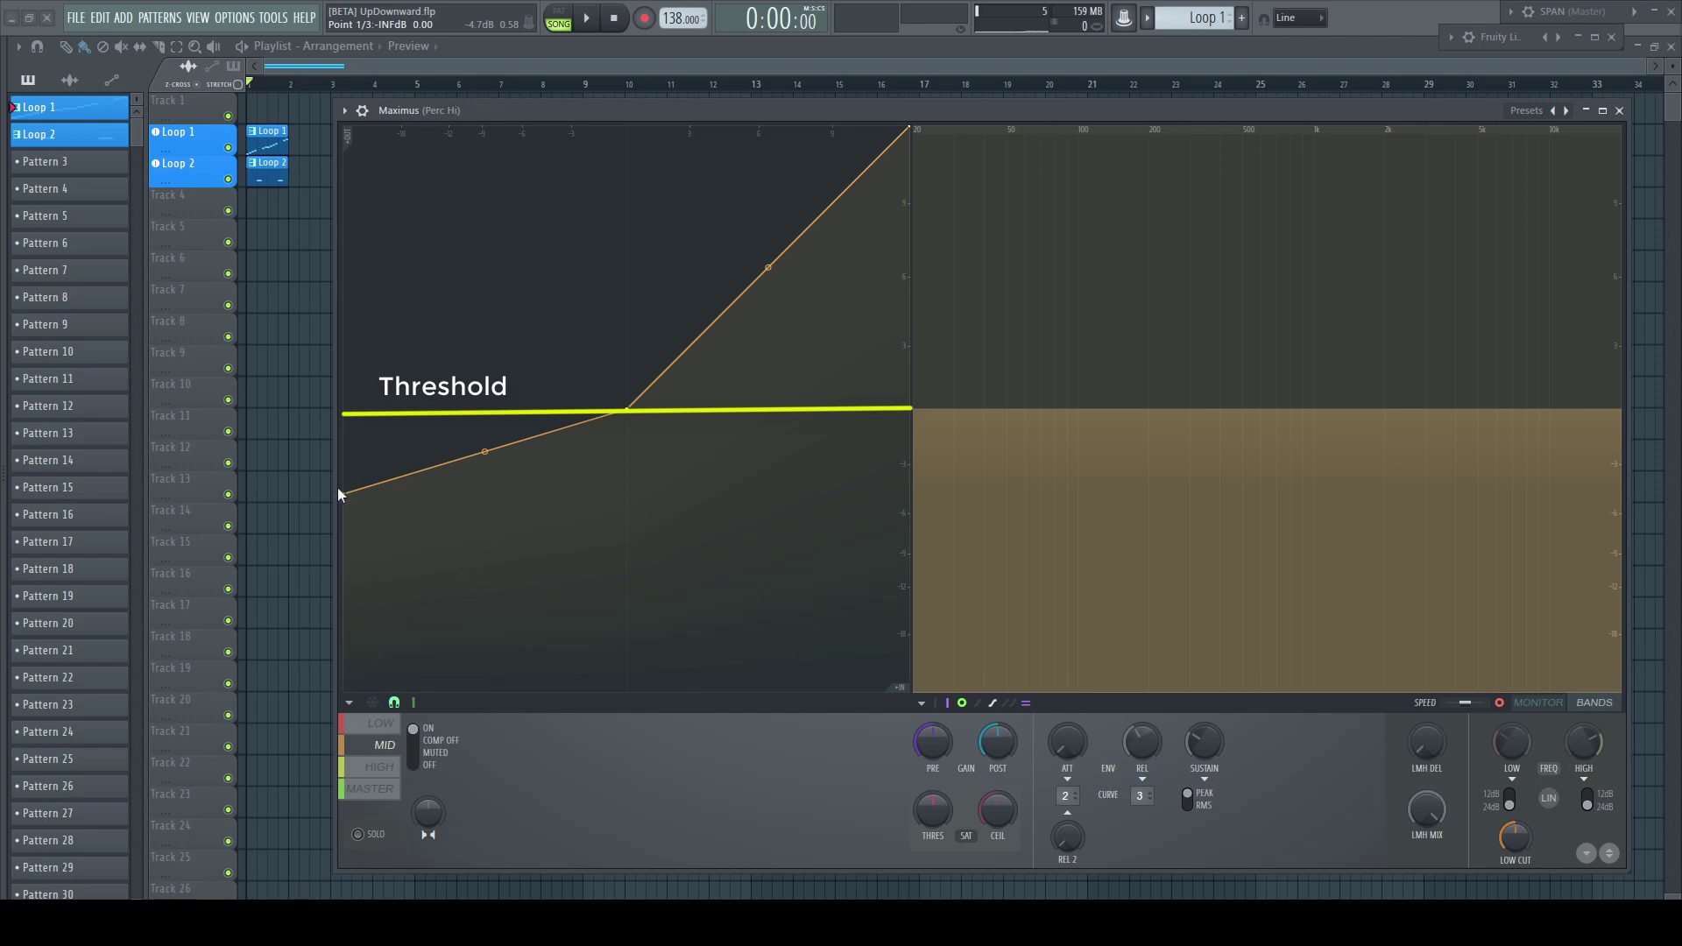
key("ctrl+z")
Try both expansion types by adding and raising a point at 4 dB input and lowering one below the threshold, undoing each change
right_click(715, 326)
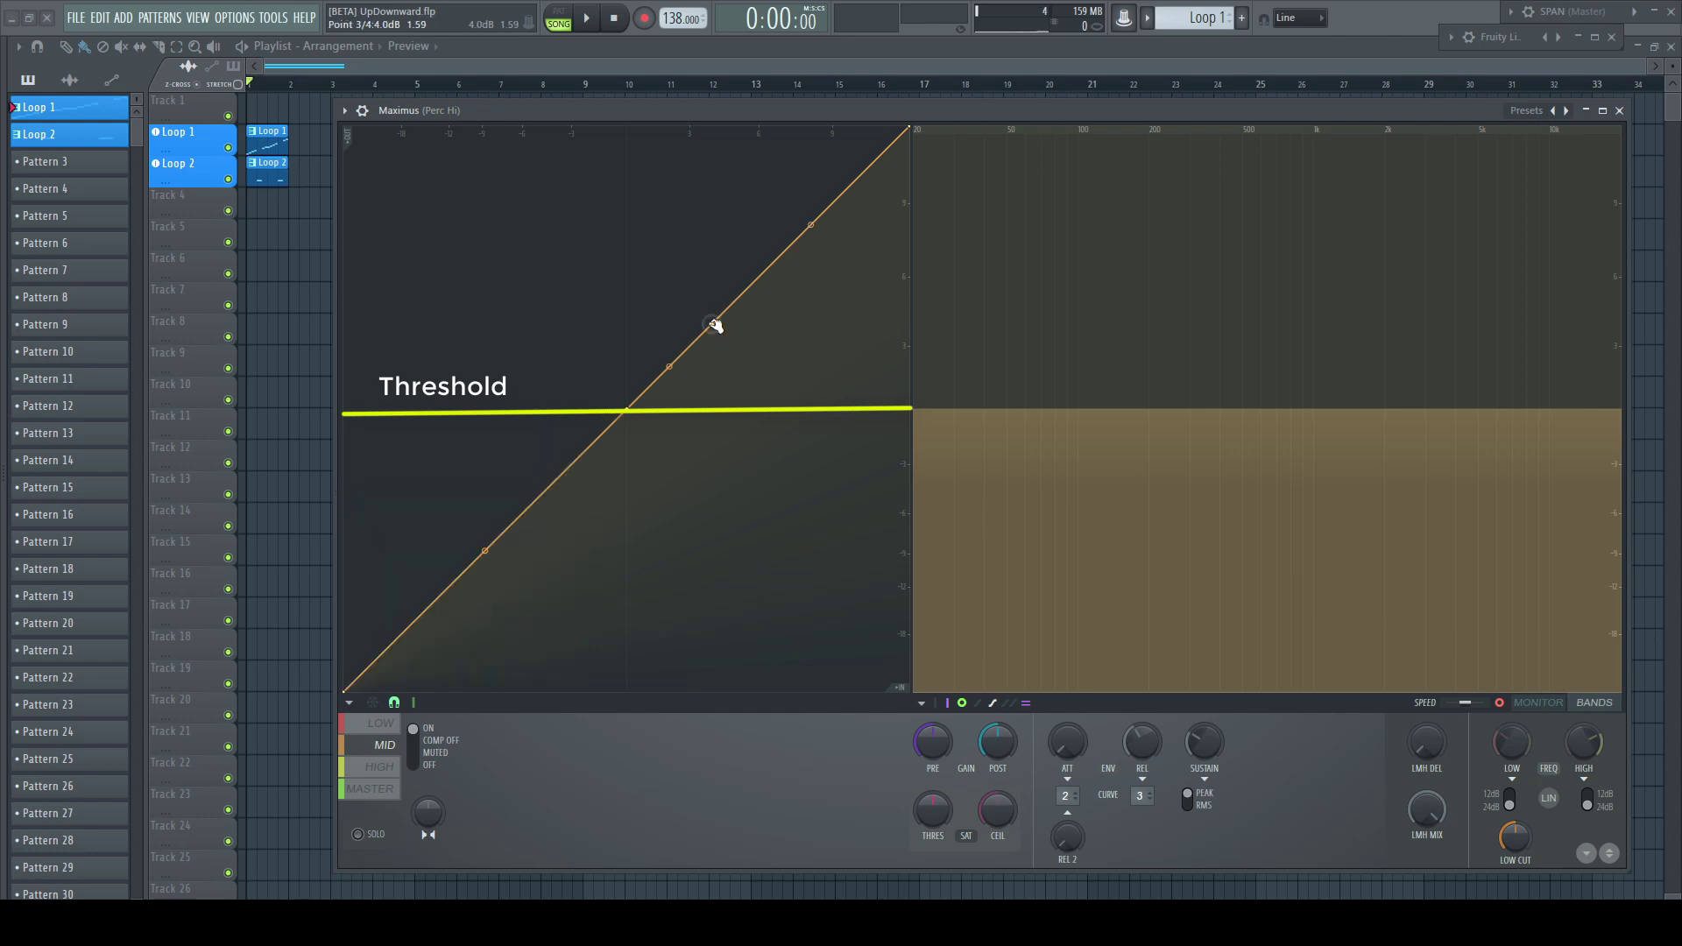
left_click_drag(716, 325, 709, 173)
key("ctrl+z")
left_click_drag(516, 524, 507, 665)
key("ctrl+z")
Try both compression types by lowering the curve's end point to about 1.4 dB and raising its start point to about -4.7 dB, undoing each
left_click_drag(911, 128, 908, 392)
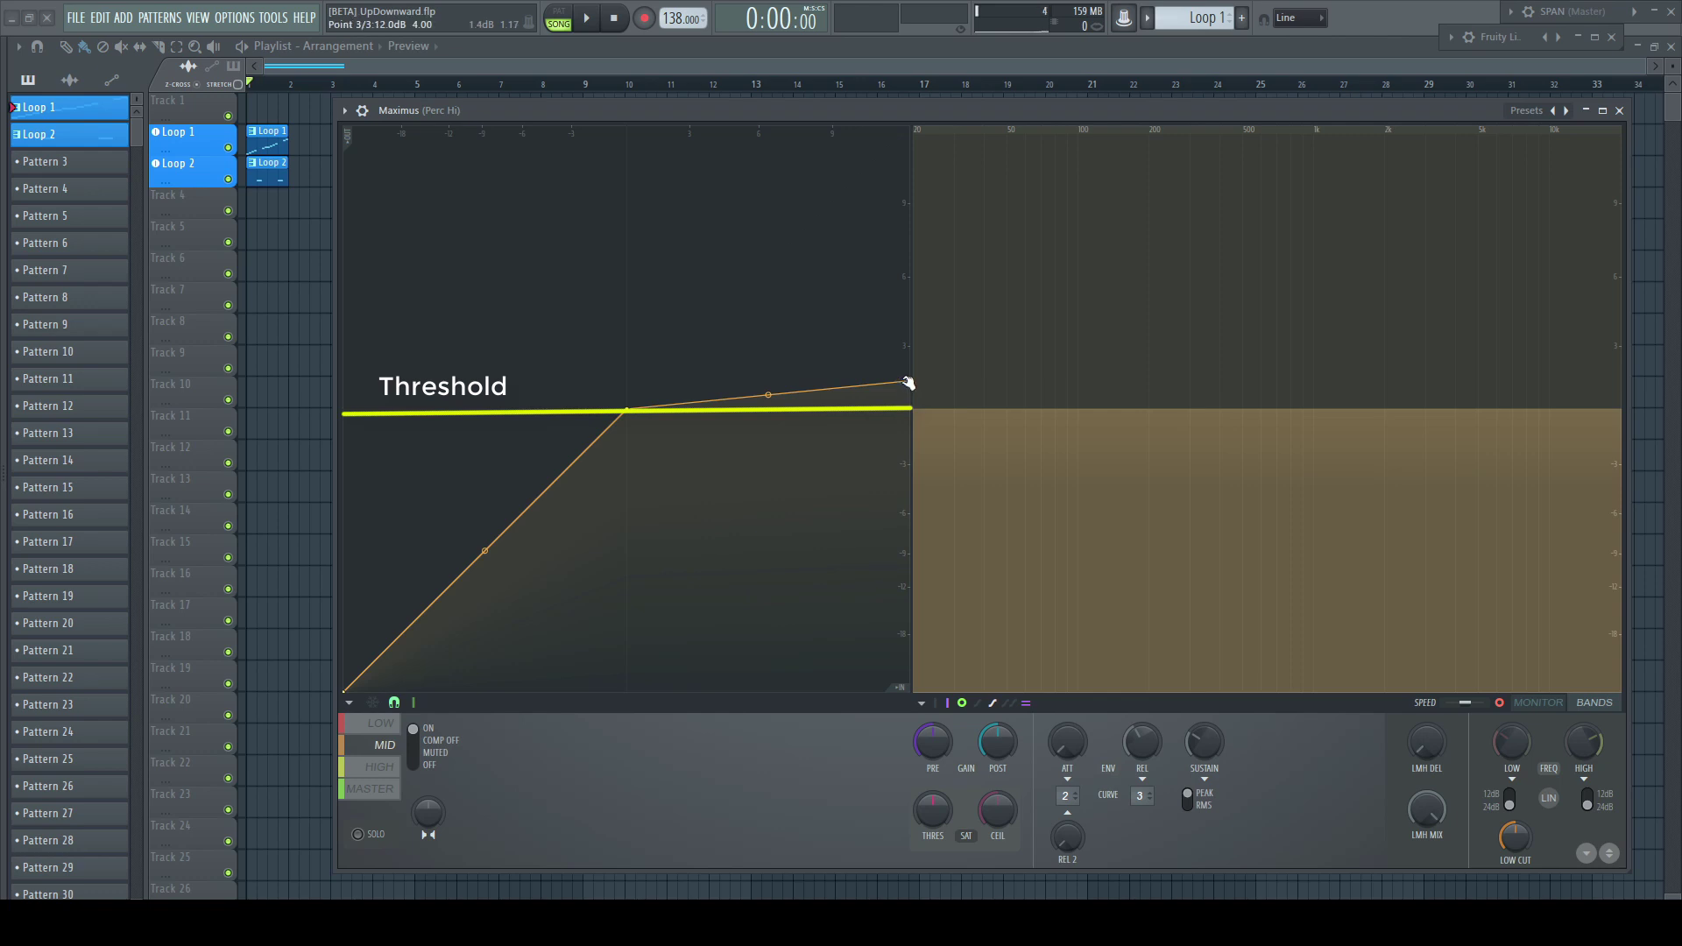
key("ctrl+z")
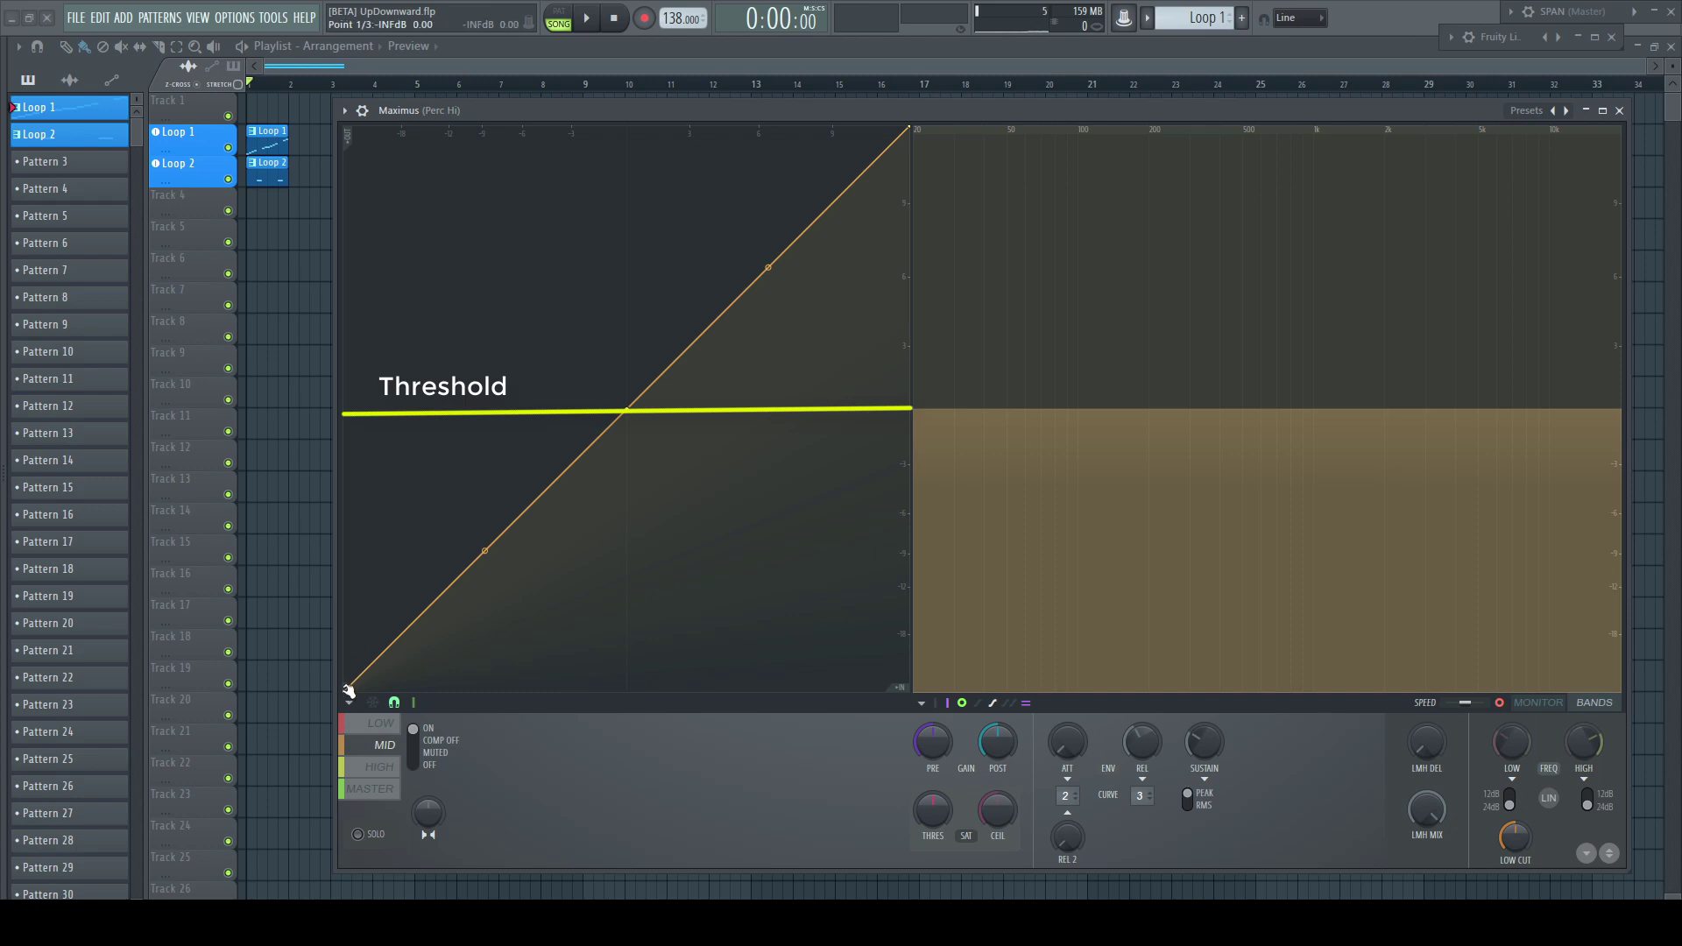
left_click_drag(348, 688, 343, 493)
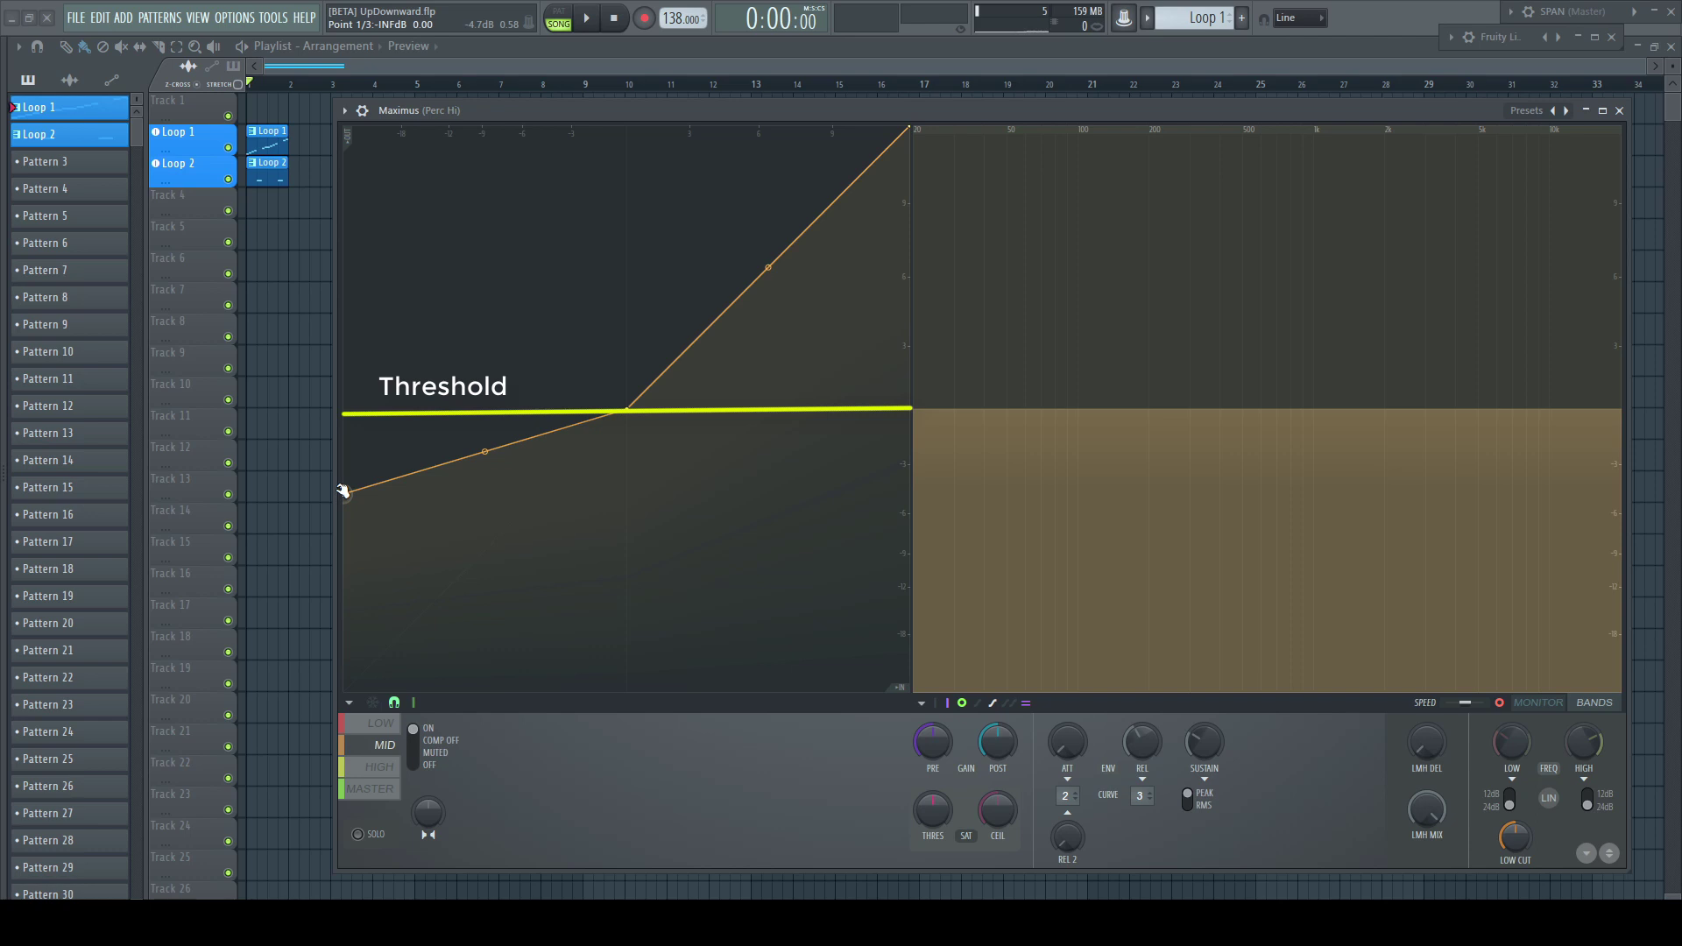
key("ctrl+z")
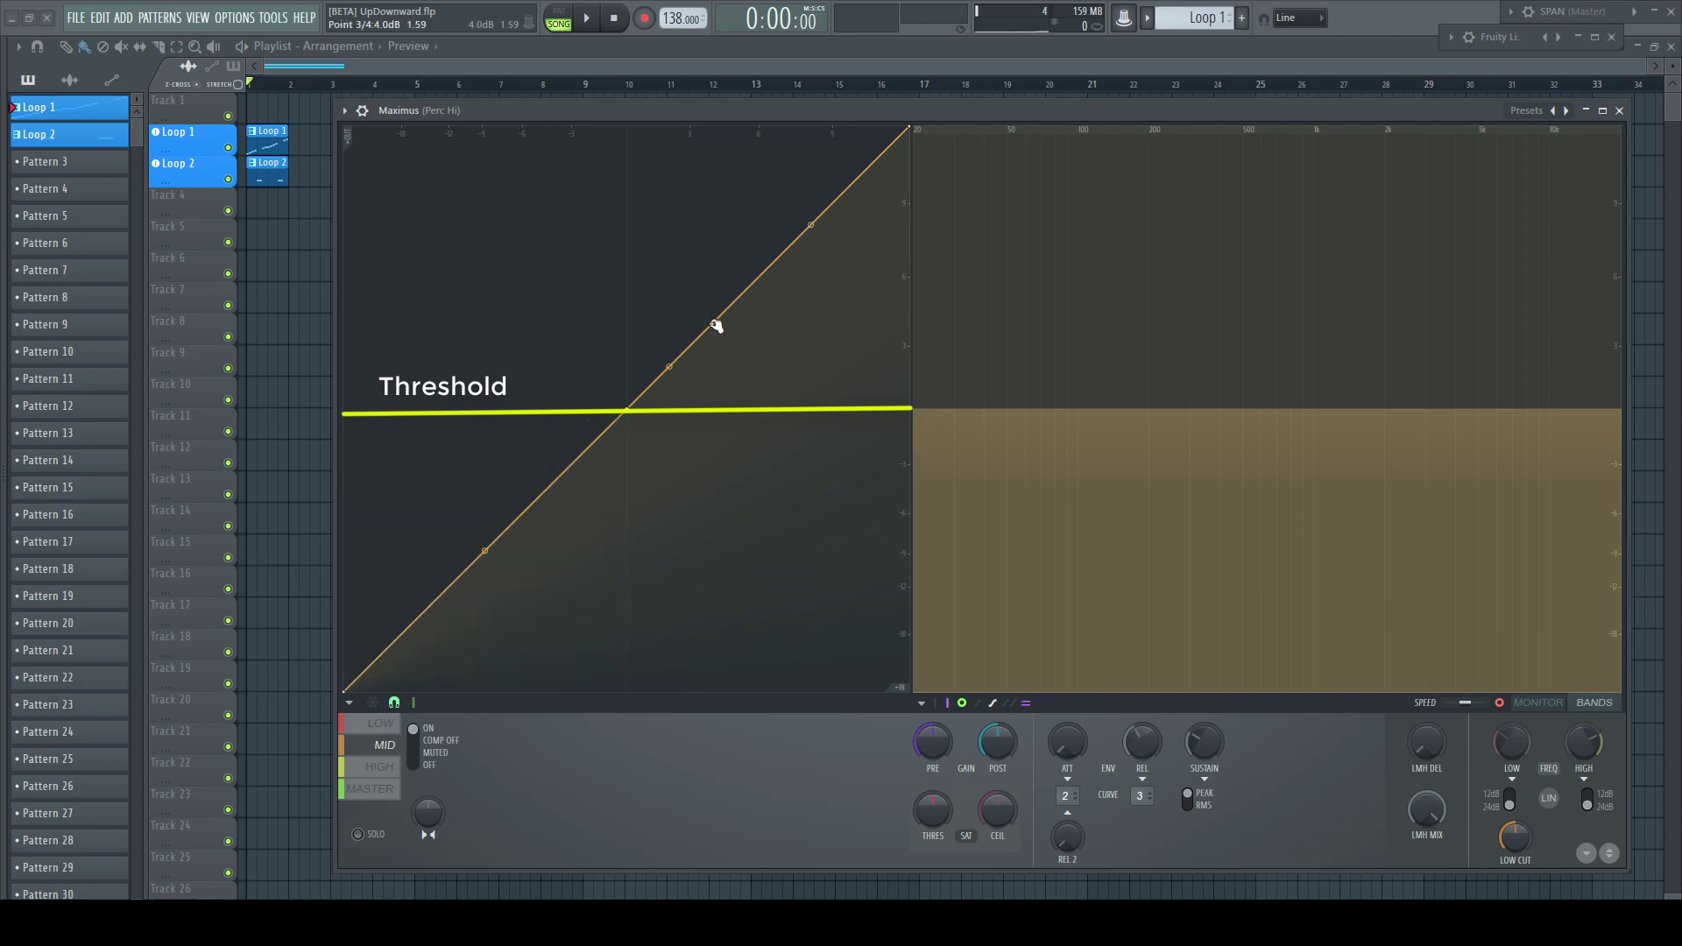
Try raising the curve at 4 dB input to about 11 dB and pulling a point below the threshold to the minimum, restoring the straight curve each time
left_click_drag(712, 325, 713, 156)
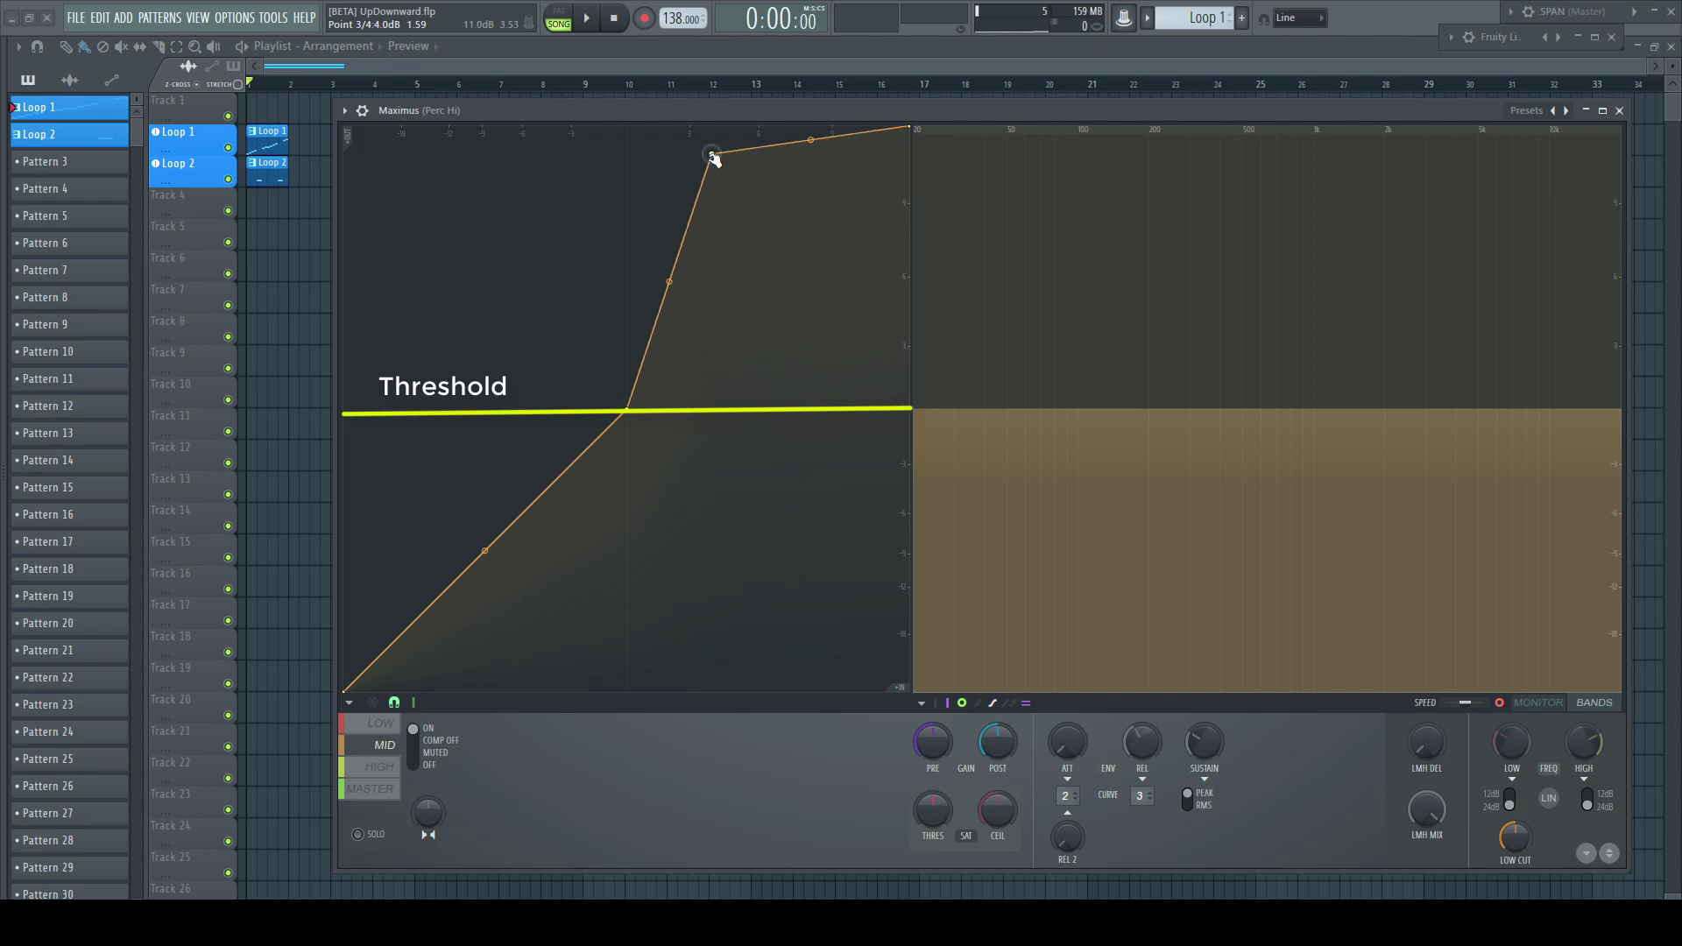
key("ctrl+z")
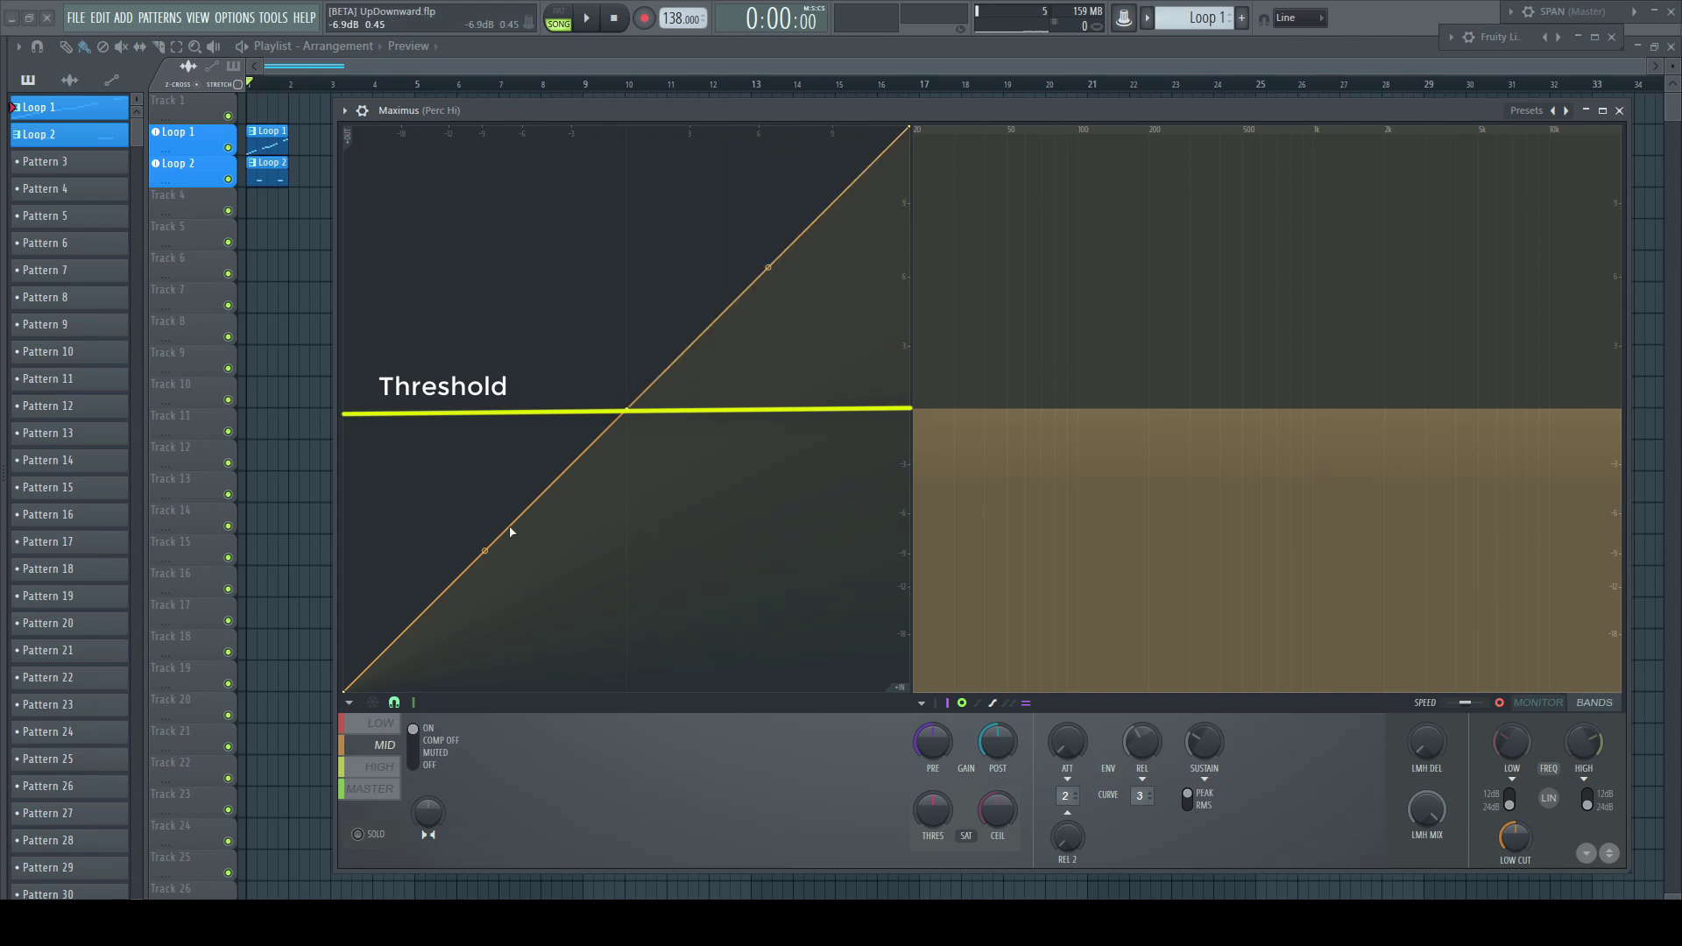
left_click_drag(515, 523, 511, 692)
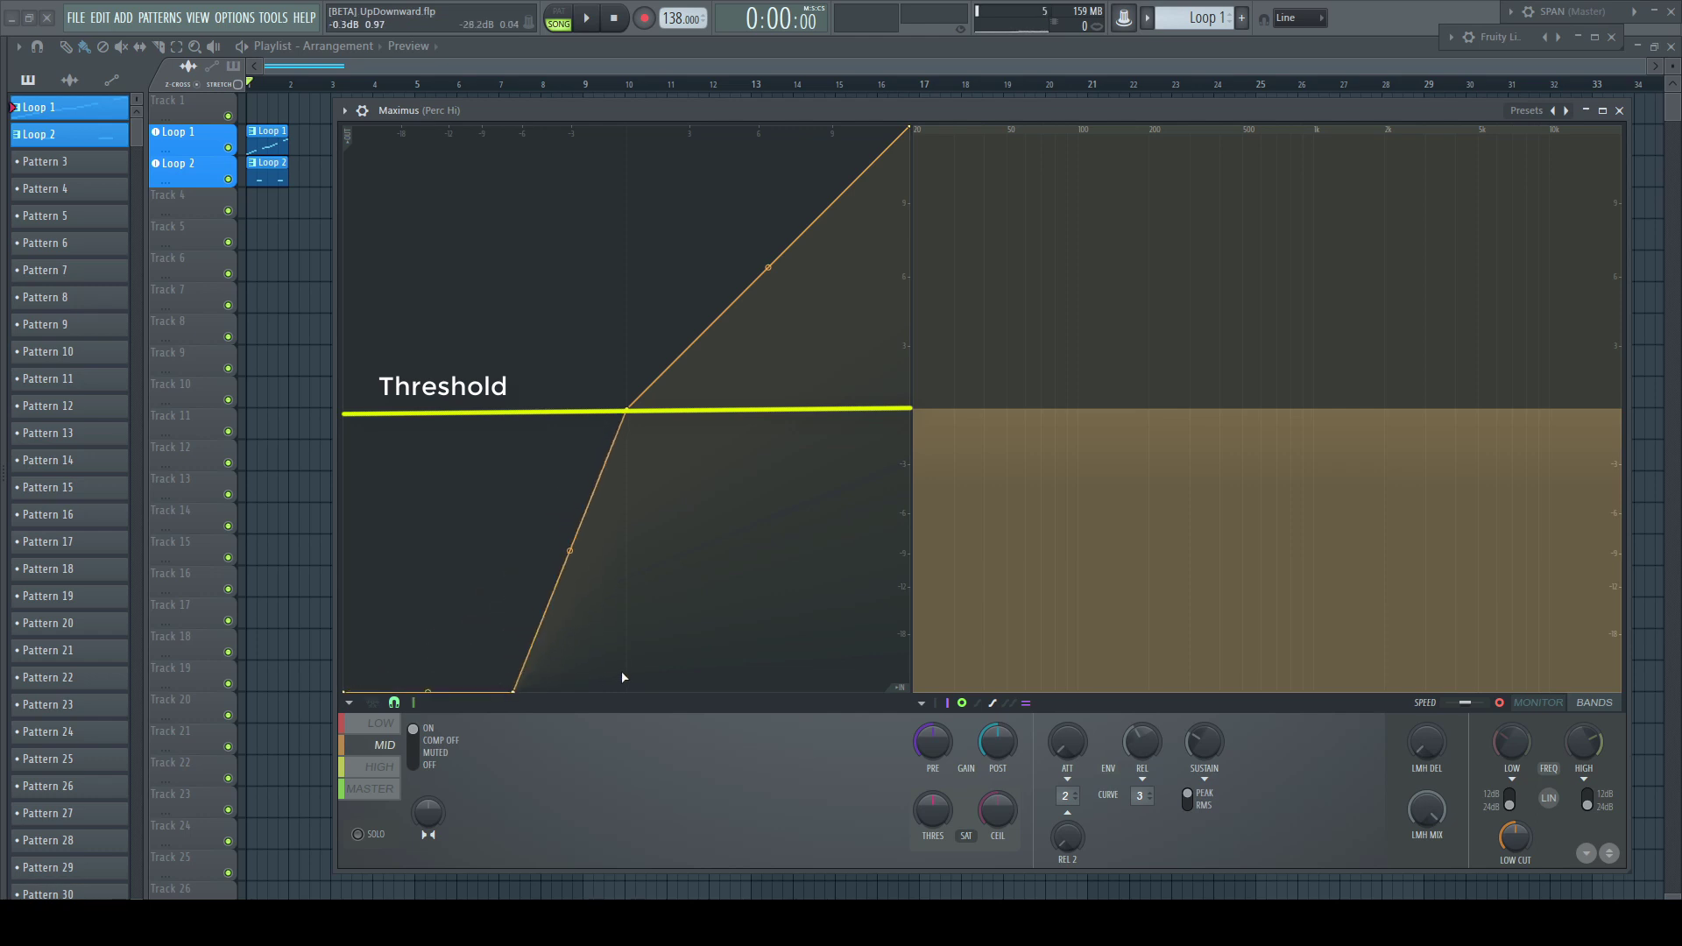
right_click(518, 690)
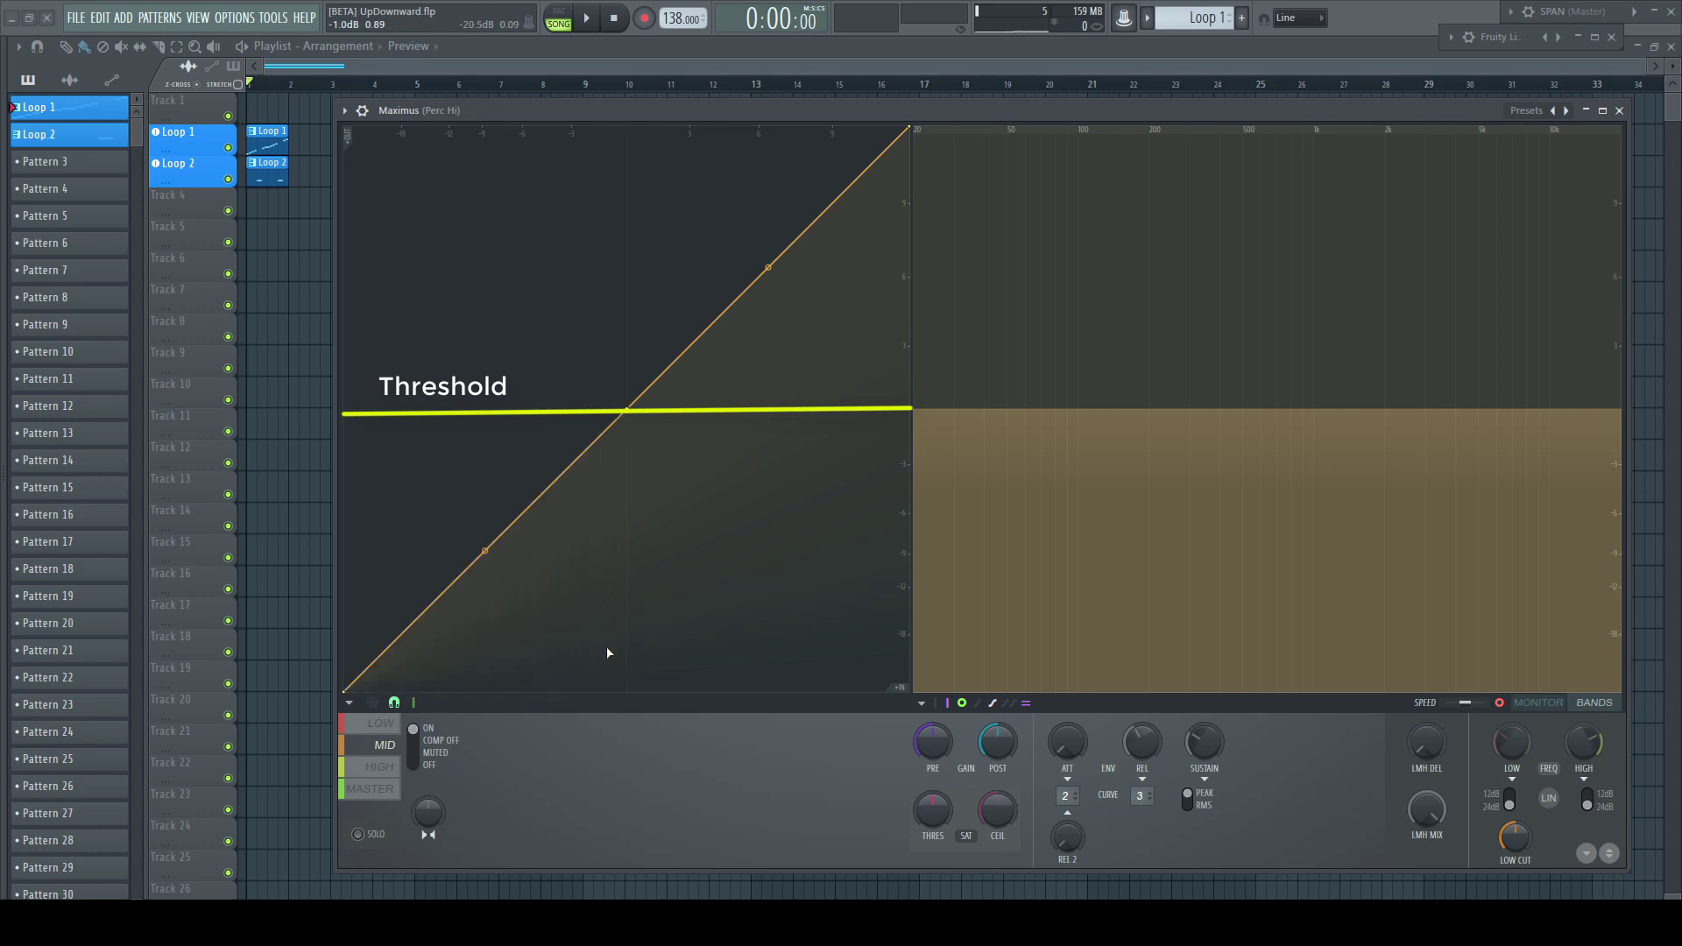